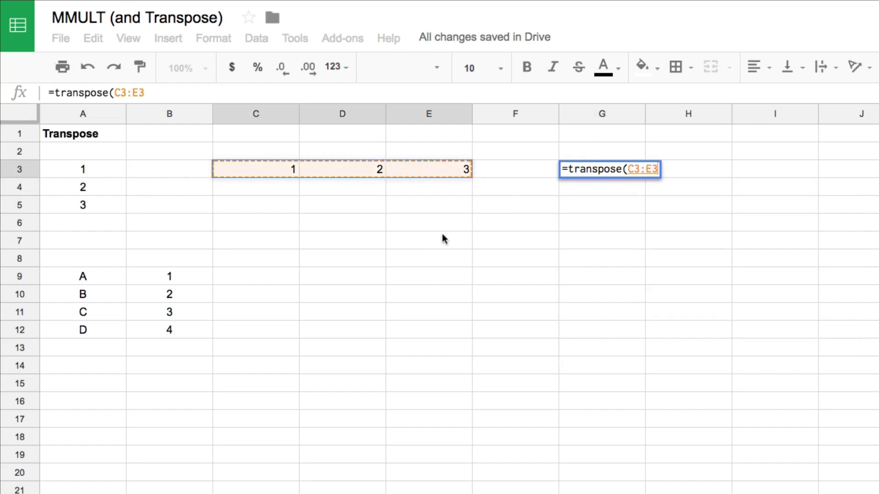
Complete the transpose formula in G3 so the row C3:E3 fills a column.
key(Return)
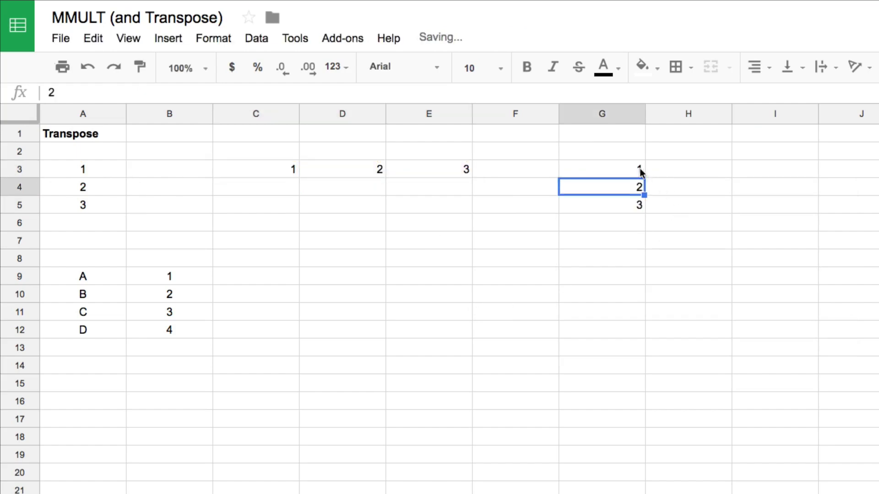
drag(639, 169, 638, 204)
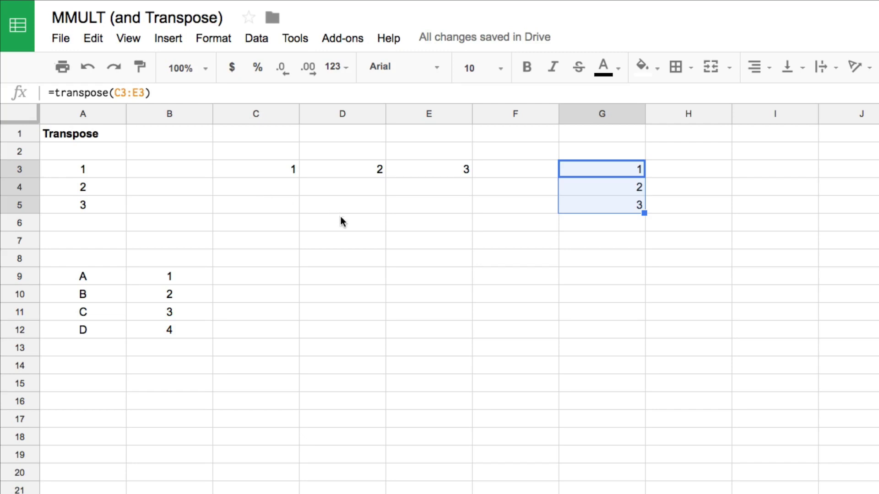
click(87, 275)
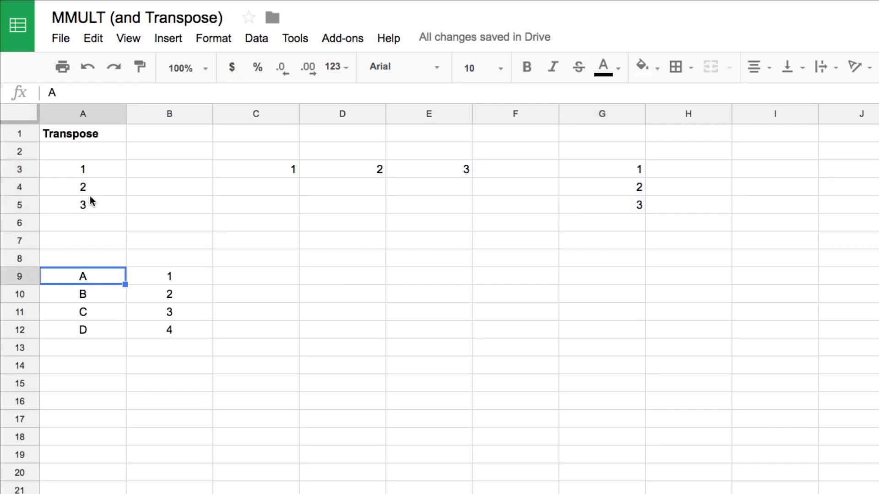
drag(88, 173, 89, 206)
Transpose the range A9:B12 with a formula in D9 and center the resulting cells D9:G10.
click(334, 279)
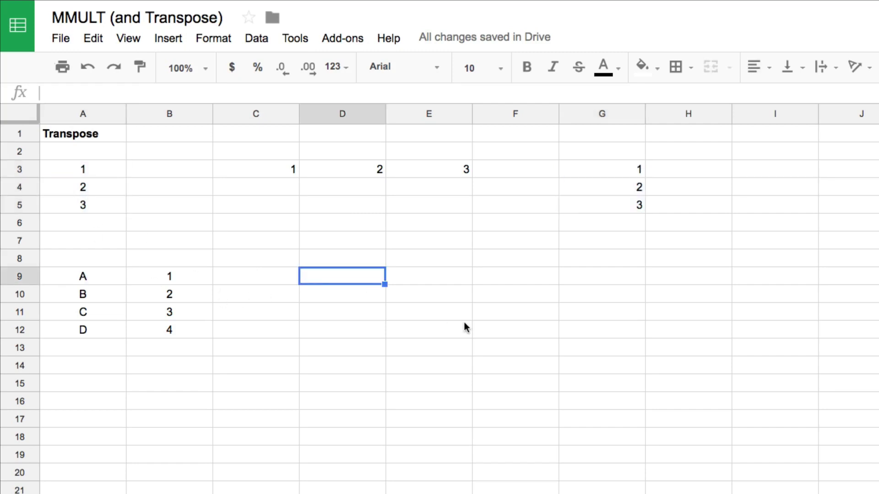
text(=transpose()
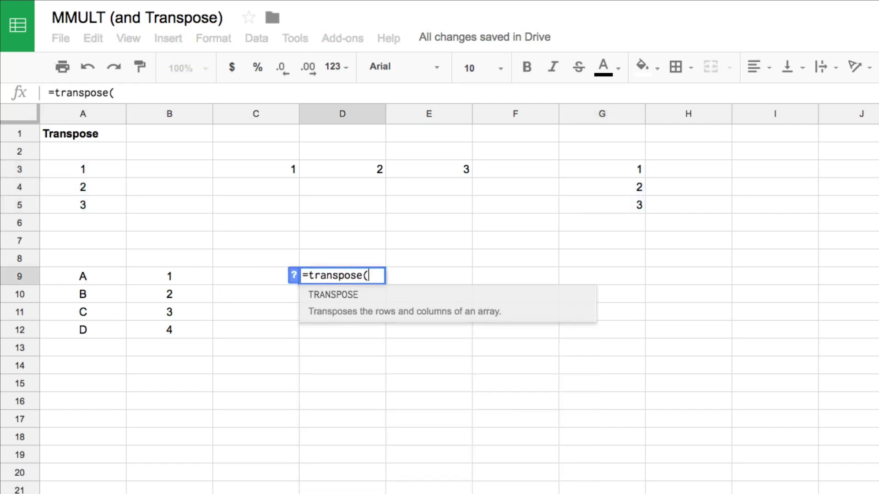
drag(82, 277, 188, 336)
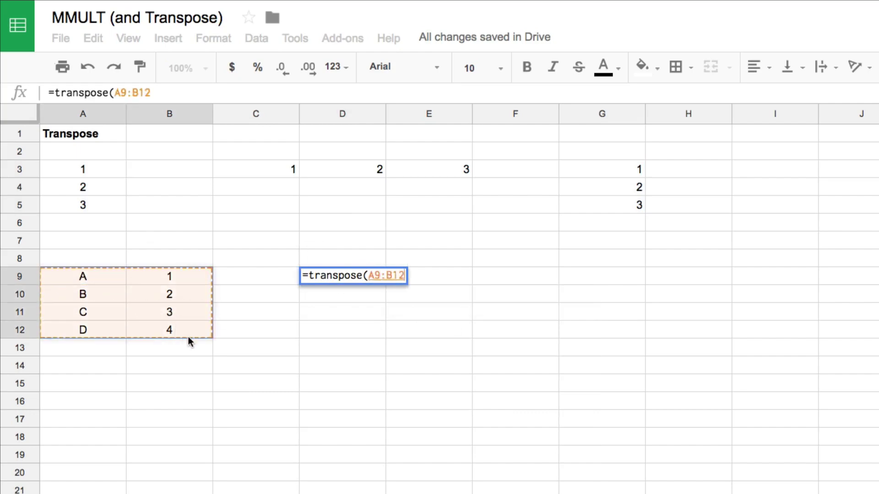
key(Return)
drag(343, 277, 588, 300)
key(ctrl+shift+e)
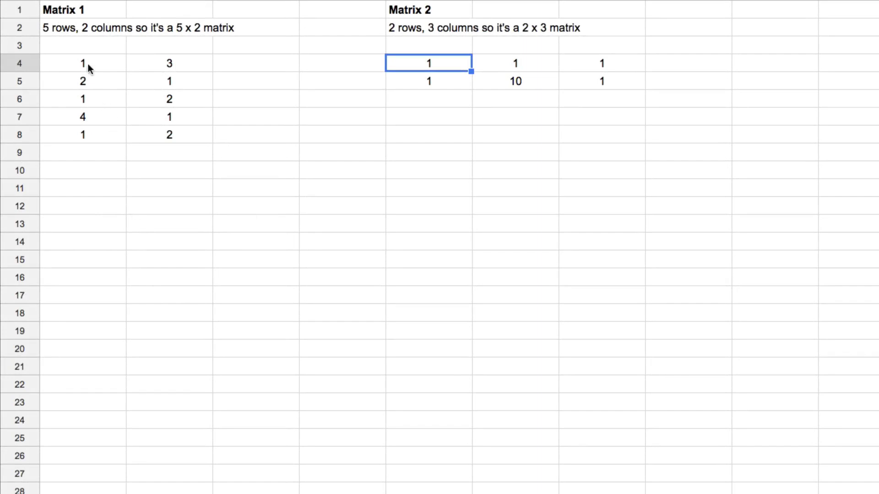
Examine the rows and columns of Matrix 1 and Matrix 2 to compare their dimensions.
drag(88, 64, 163, 135)
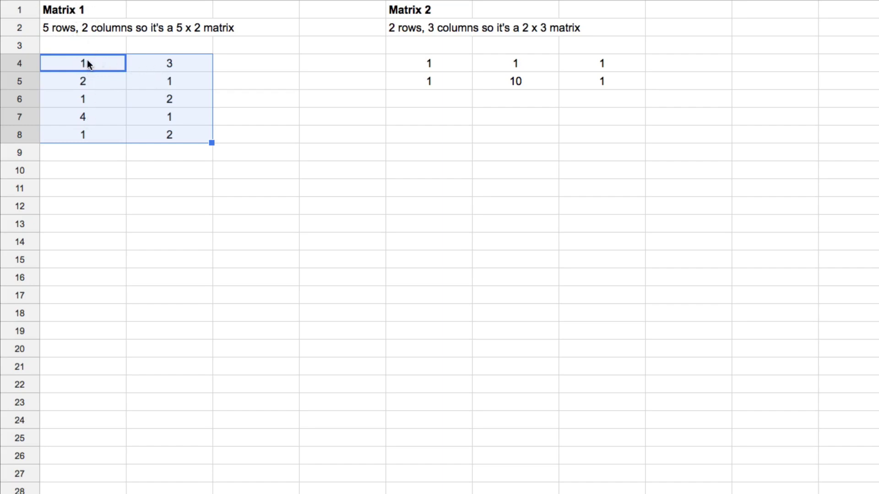
drag(87, 62, 169, 64)
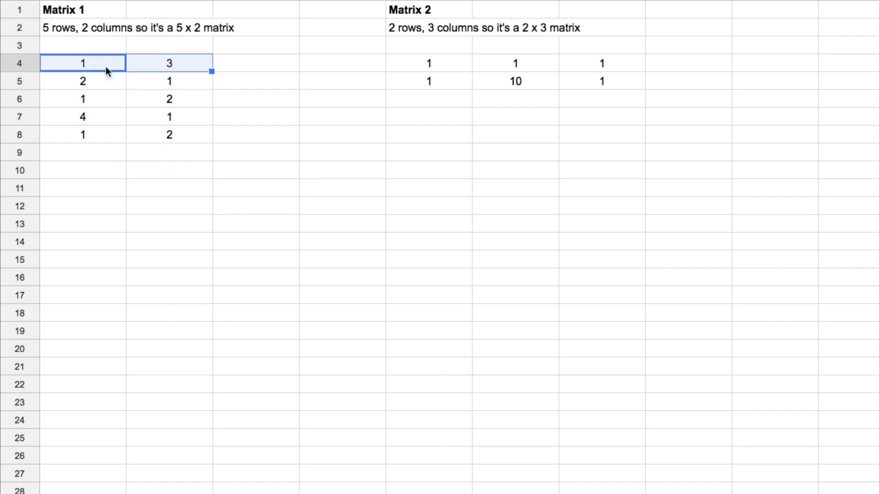
click(430, 12)
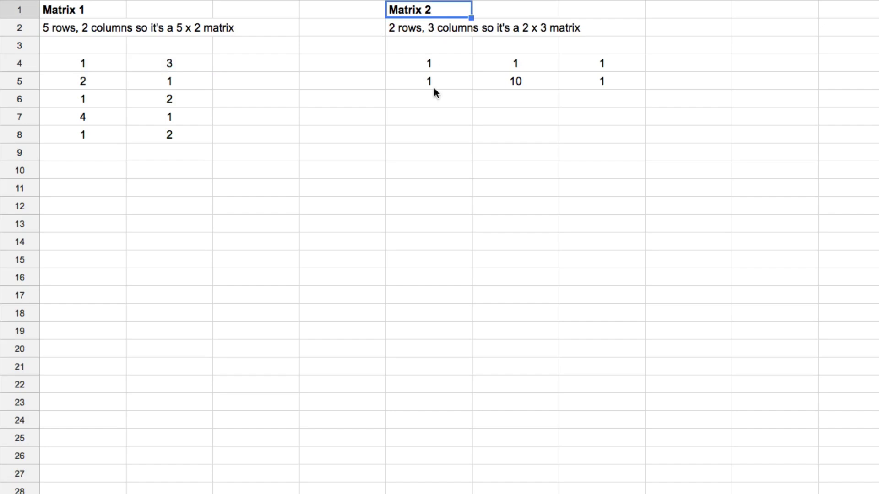
drag(448, 69, 644, 69)
click(449, 63)
drag(447, 69, 589, 91)
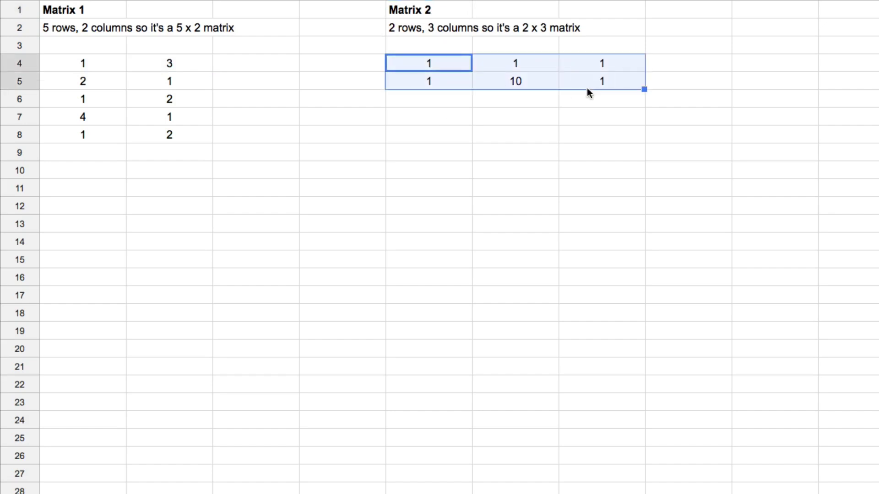
click(118, 184)
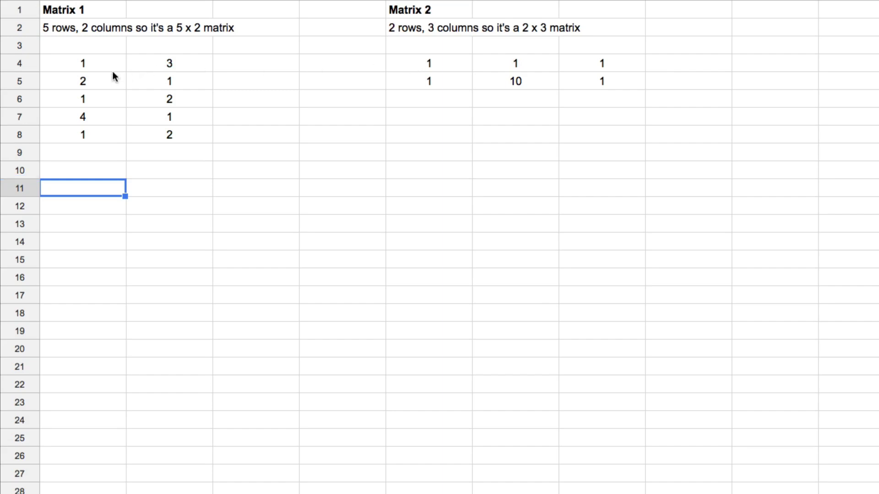
drag(81, 65, 143, 71)
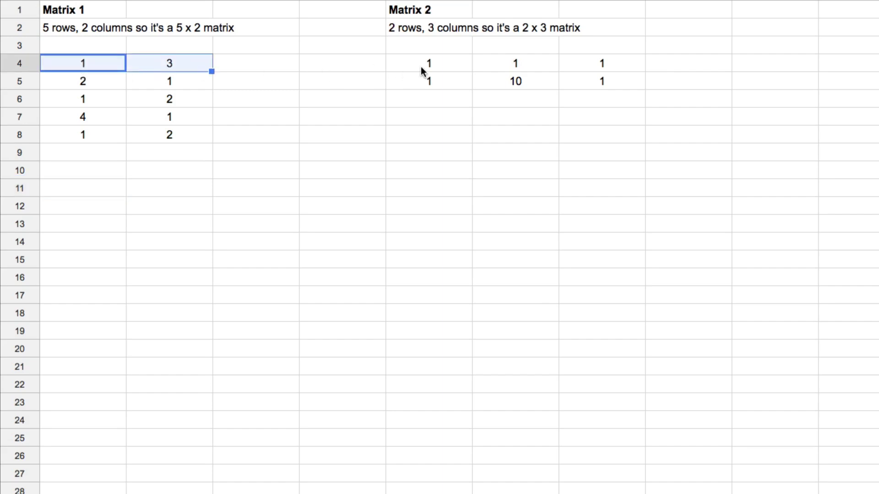
drag(422, 68, 430, 82)
Note in A11 that matrix1's column count must equal matrix2's row count, and in A12 that output is matrix1 rows by matrix2 columns.
click(119, 222)
key(Up)
key(Up)
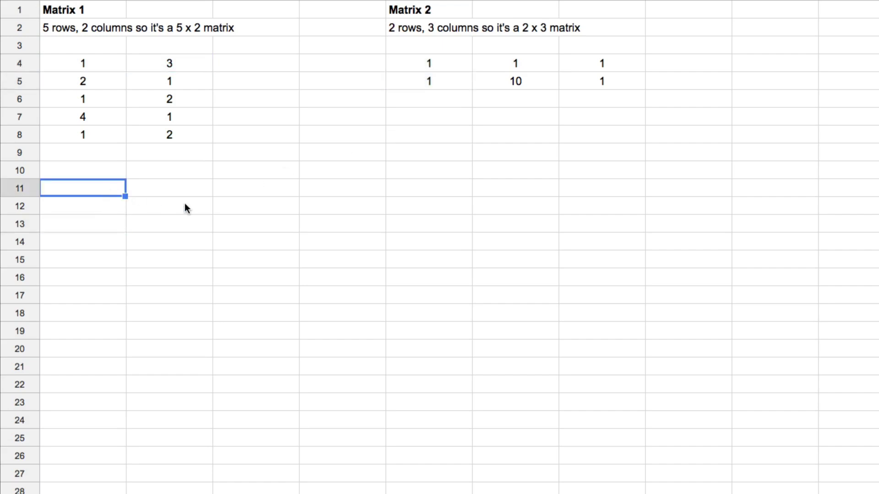
text(As standard in matrix multiplication, the number of columns for matrix1 must equal the number of rows for matrix2 Matrix output is size of matrix1 rows by matrix2 columns)
click(173, 224)
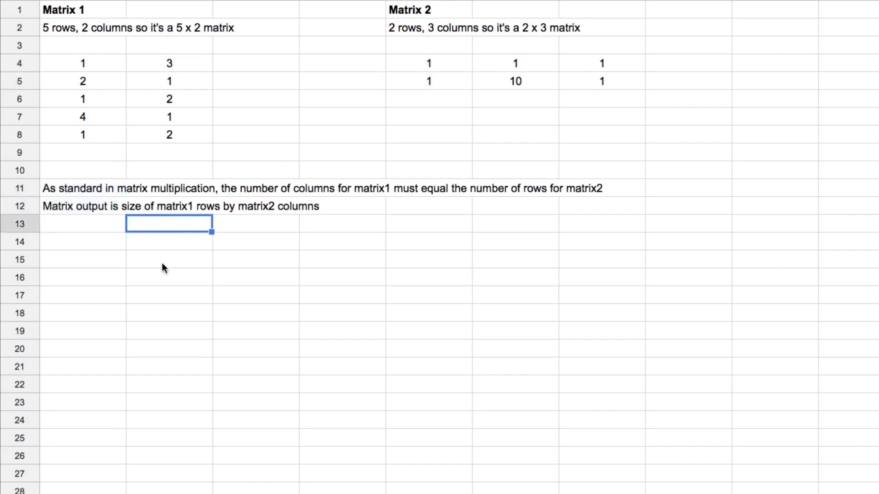
Review the notes in A11 and A12 against the rows of Matrix 1 and the columns of Matrix 2.
click(92, 191)
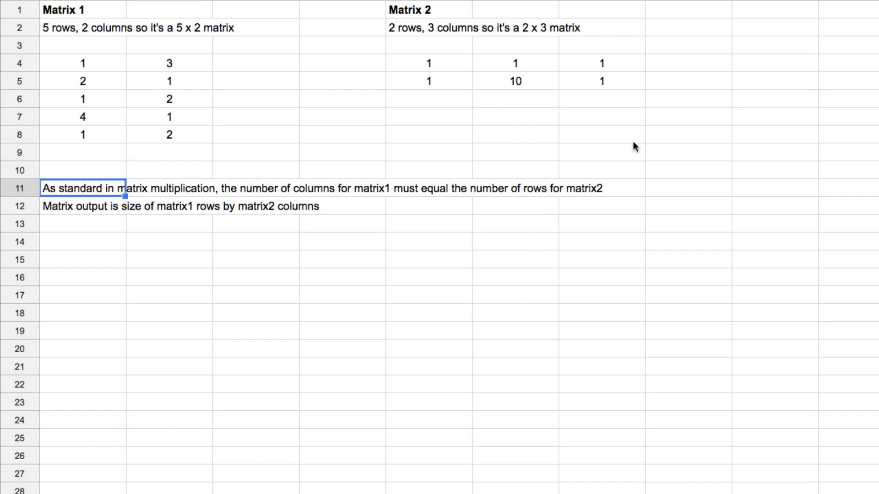
key(Down)
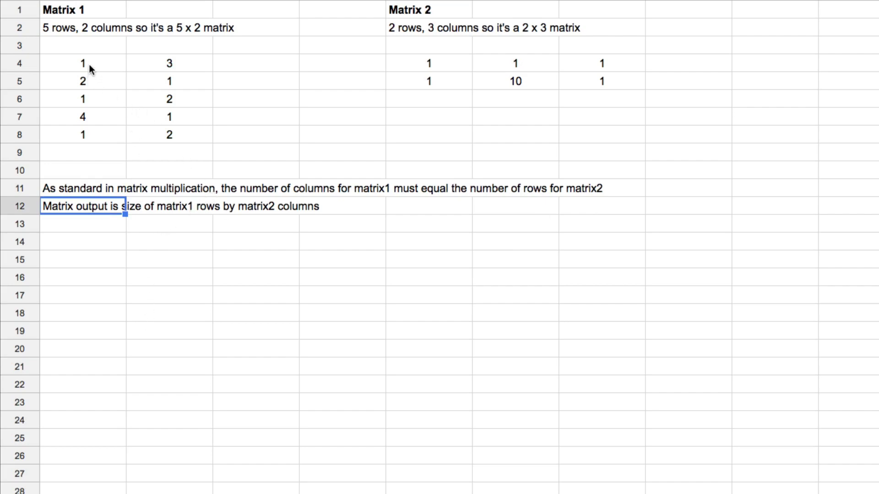
drag(89, 64, 90, 132)
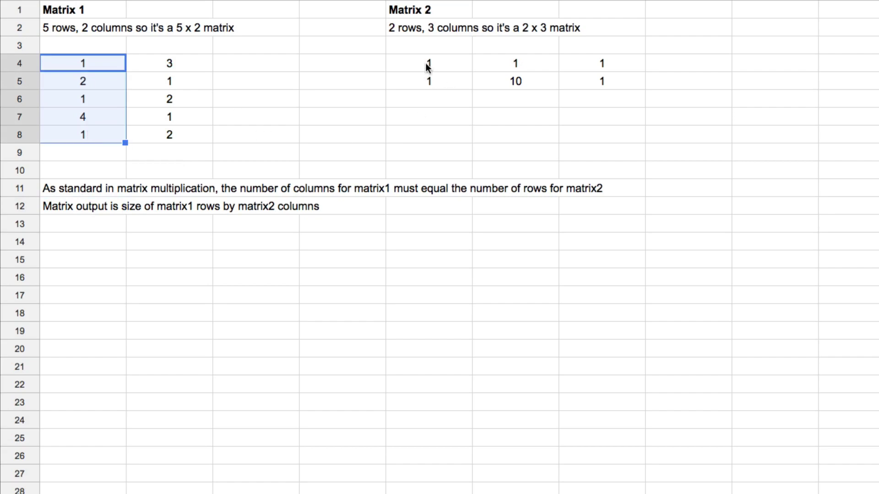
drag(427, 67, 575, 67)
drag(97, 69, 97, 133)
drag(412, 64, 495, 69)
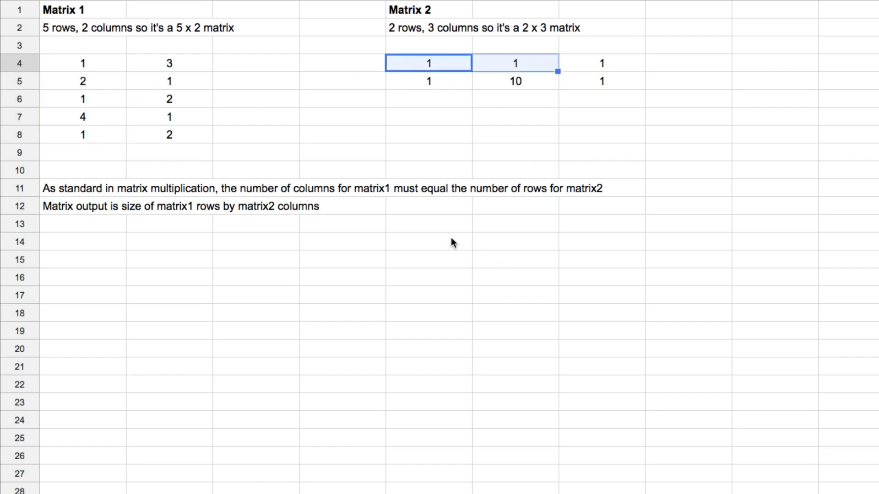
Multiply Matrix 1 by Matrix 2 in cell A15 with the formula =mmult(A4:B8,E4:G5).
click(96, 263)
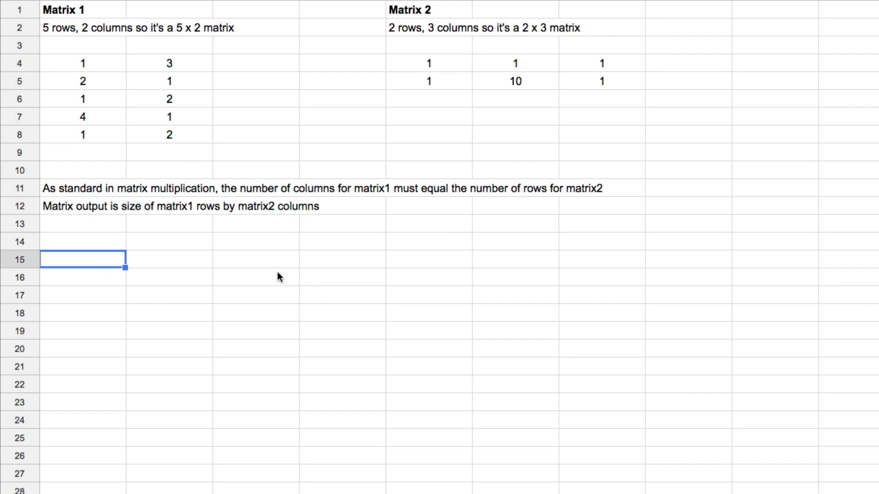
text(=)
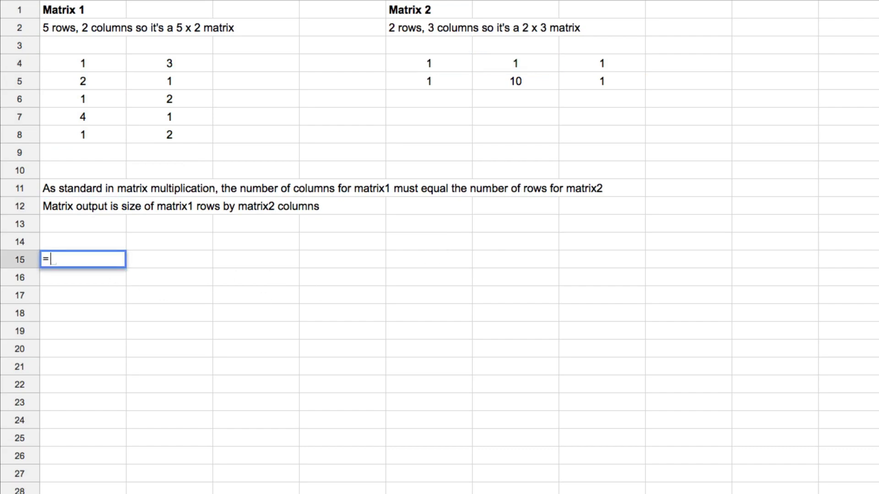
text(mmult()
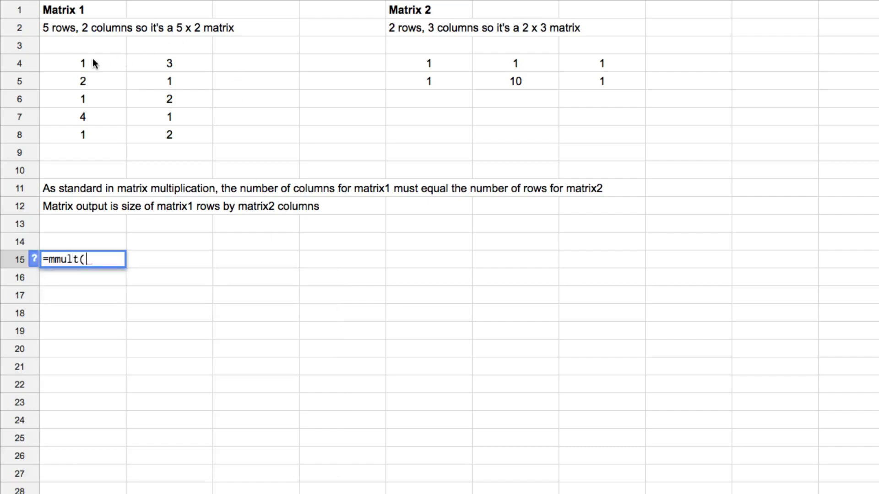
drag(92, 62, 154, 133)
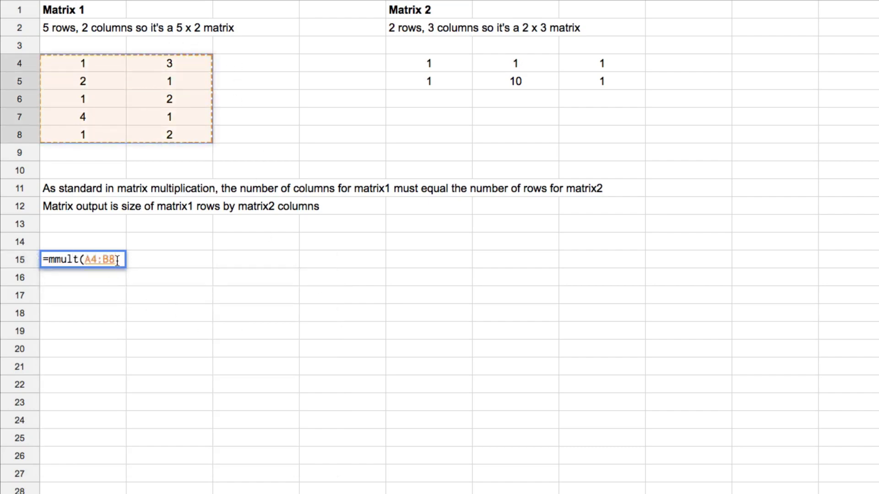
text(,)
key(super+a)
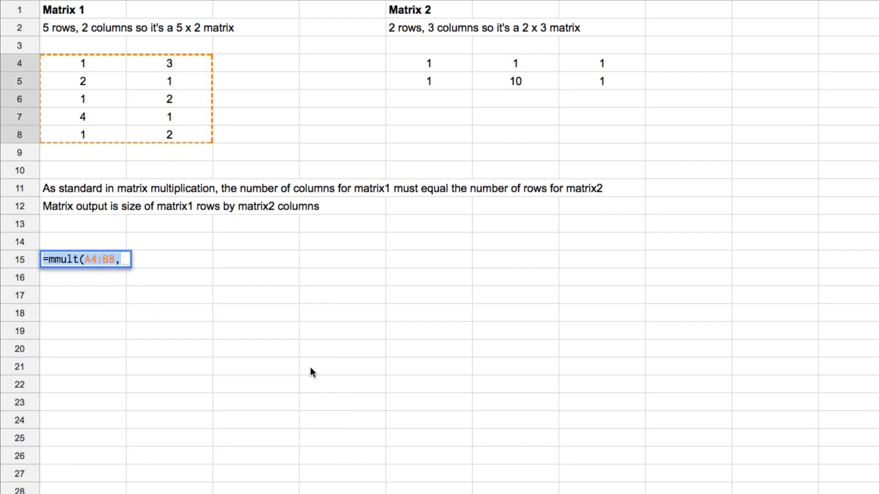
click(126, 261)
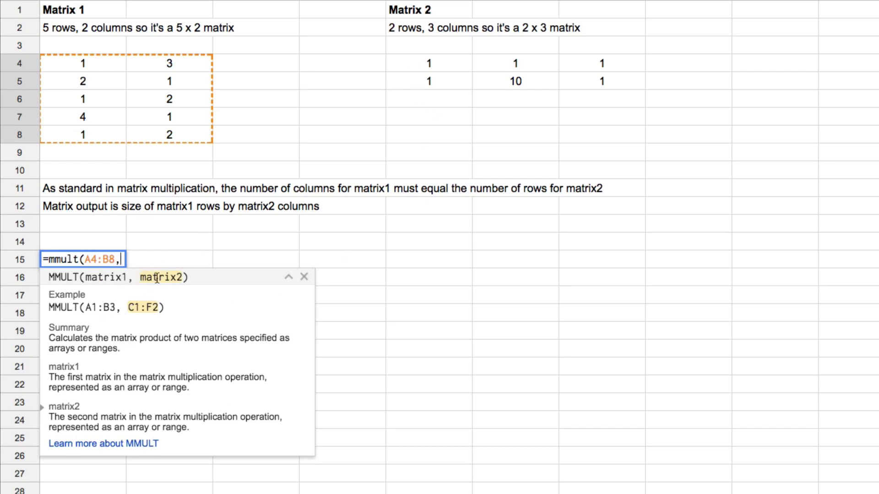
drag(418, 65, 630, 90)
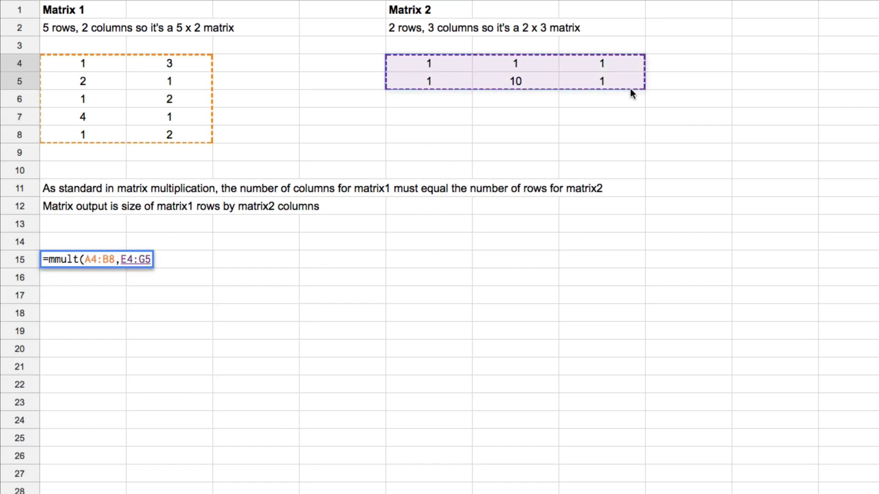
click(148, 256)
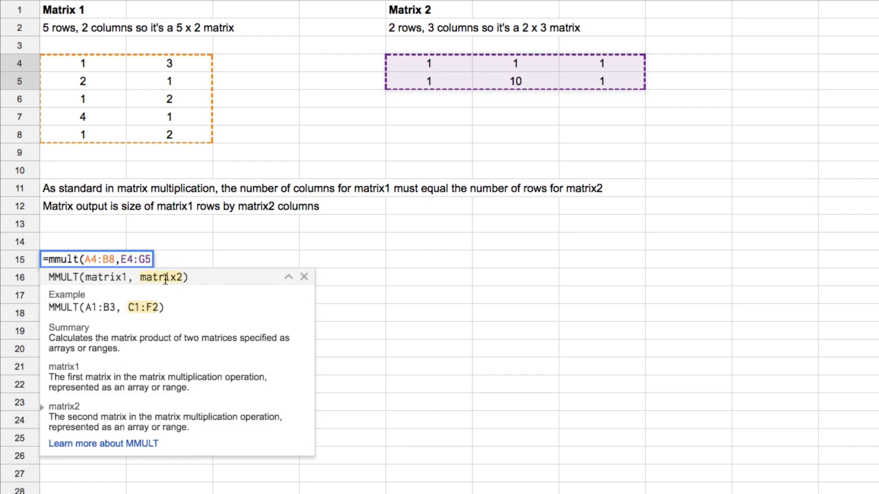
text())
key(Return)
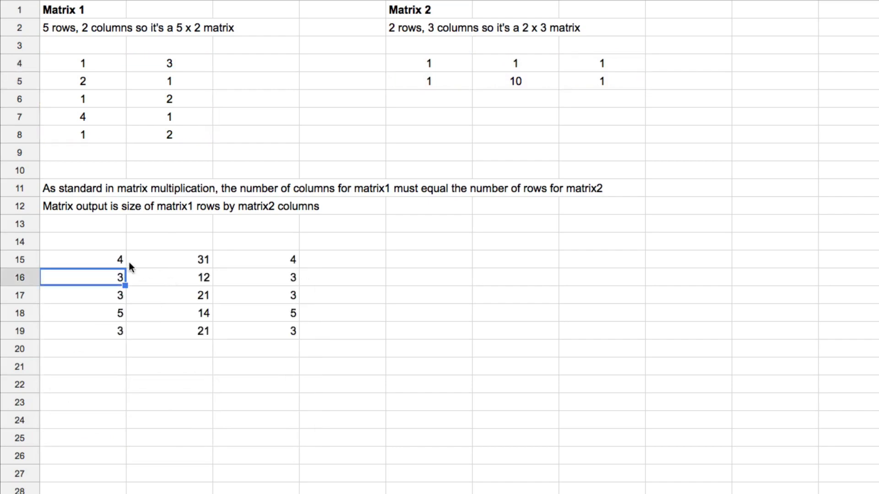
Center the matrix product in A15:C19 horizontally.
drag(124, 262, 244, 328)
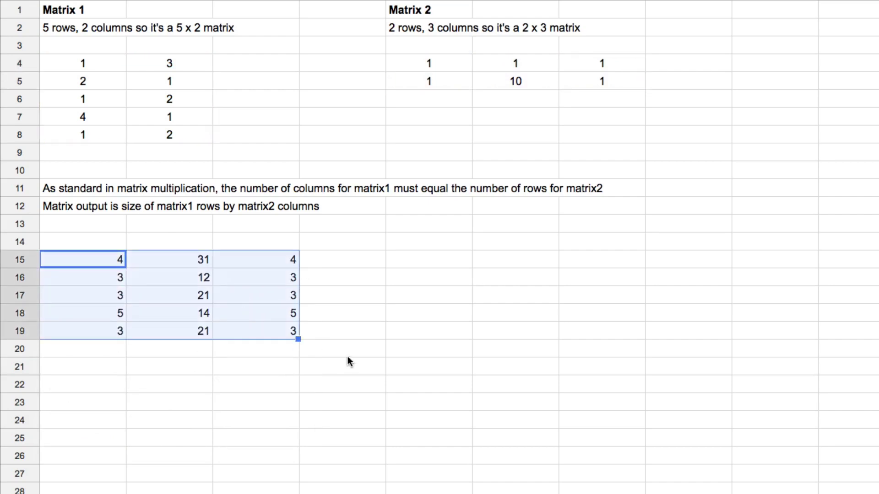
key(ctrl+shift+e)
Examine the product's size and trace A15 to the first row of Matrix 1 and first column of Matrix 2.
drag(114, 267, 106, 331)
drag(108, 260, 256, 260)
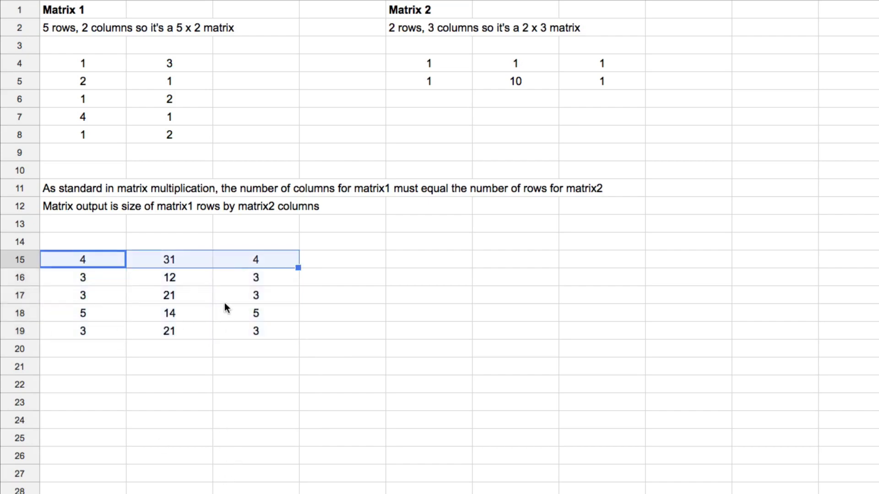
click(81, 69)
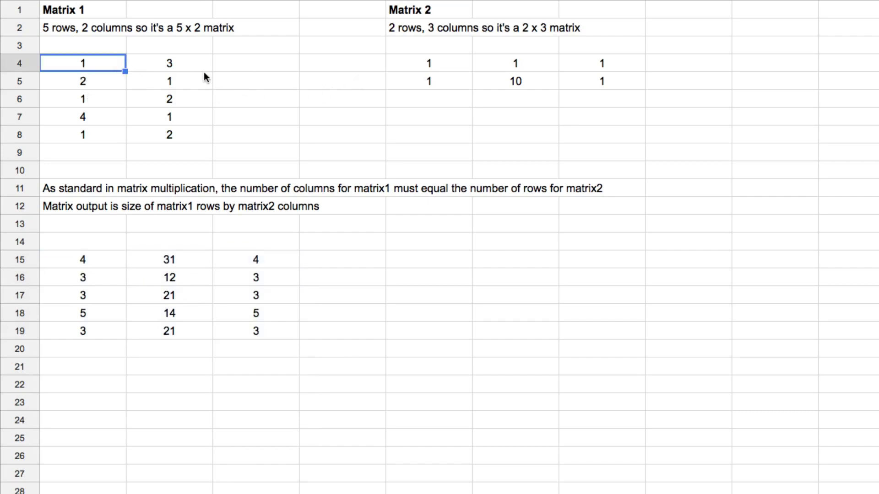
drag(106, 68, 183, 64)
drag(429, 65, 439, 86)
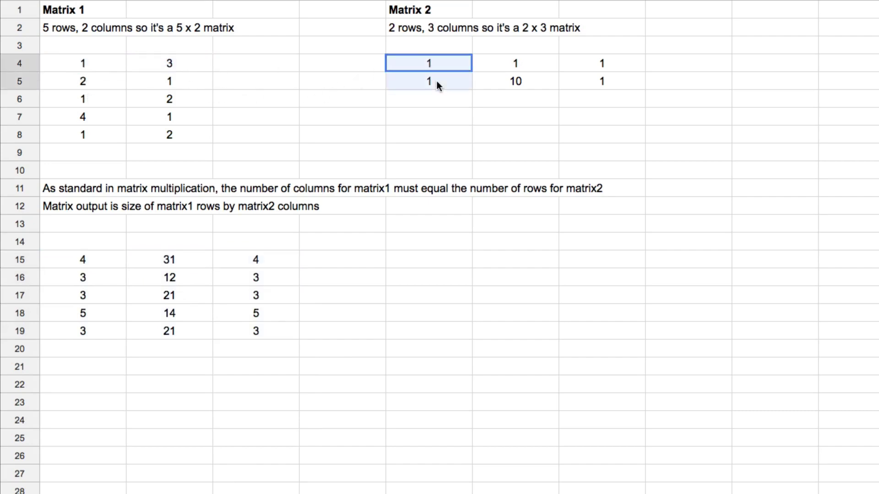
drag(79, 69, 149, 70)
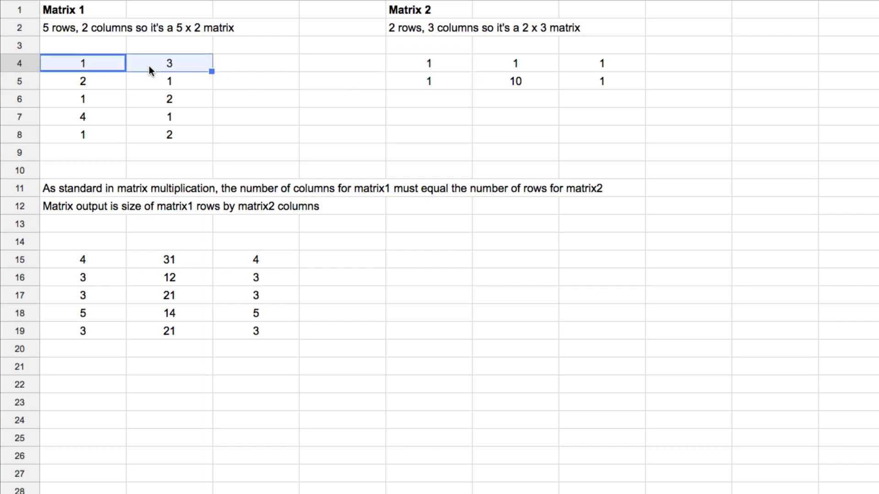
drag(393, 64, 404, 83)
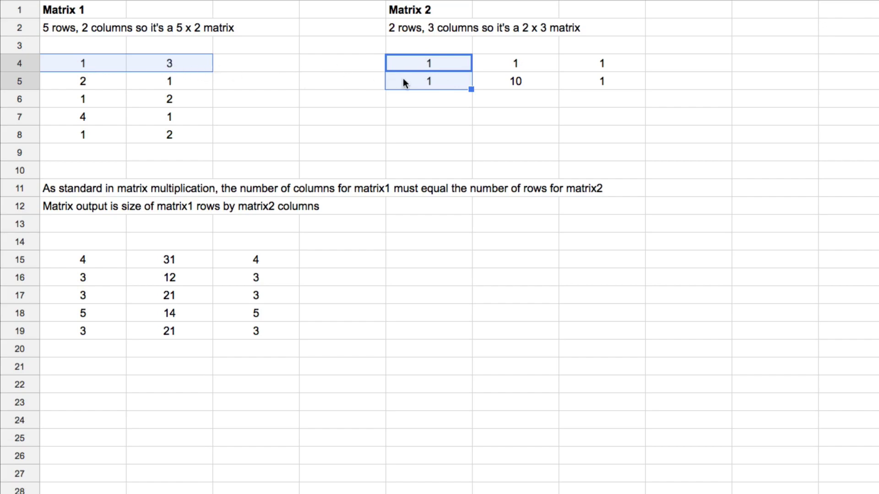
click(98, 264)
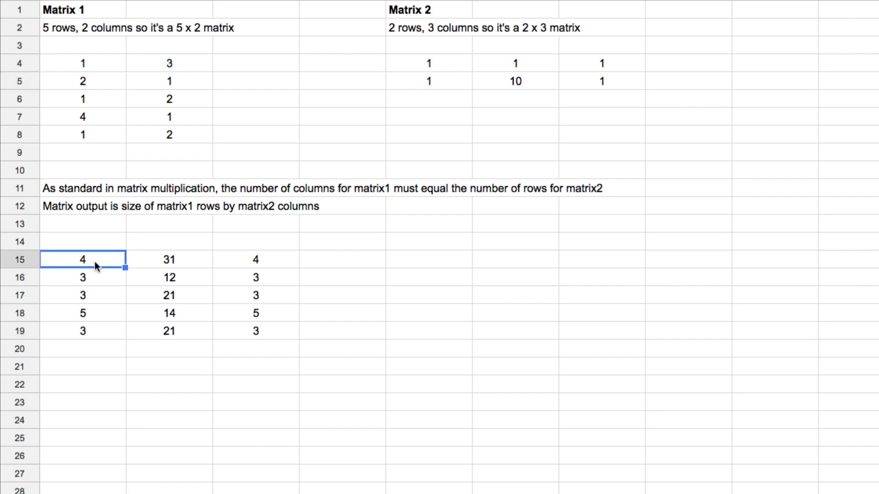
Trace how the remaining rows of Matrix 1 pair with the first, second and third columns of Matrix 2.
drag(88, 81, 172, 82)
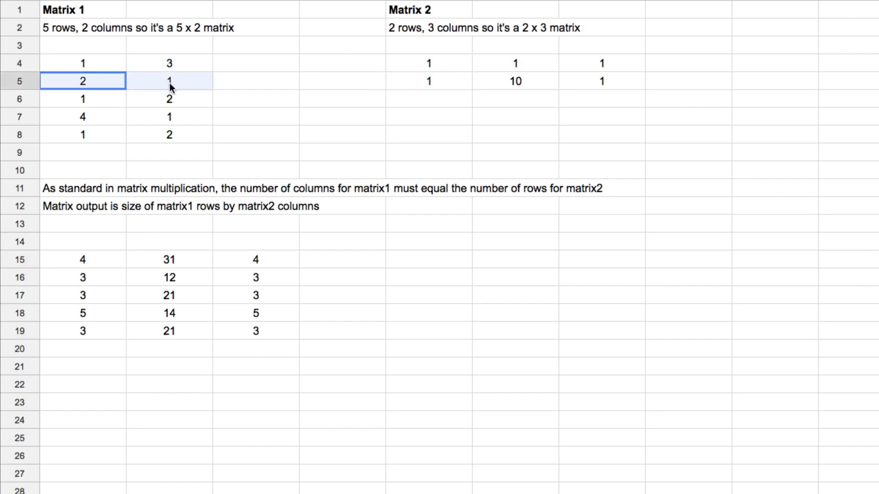
drag(420, 69, 422, 85)
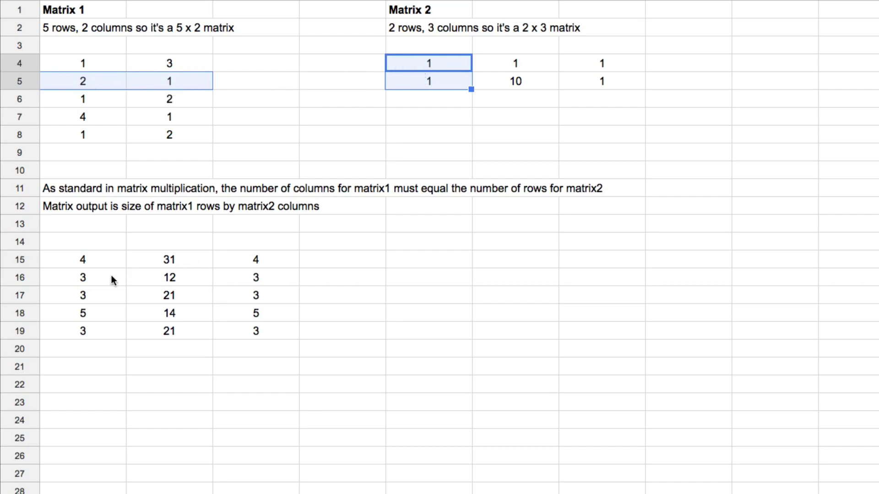
click(87, 278)
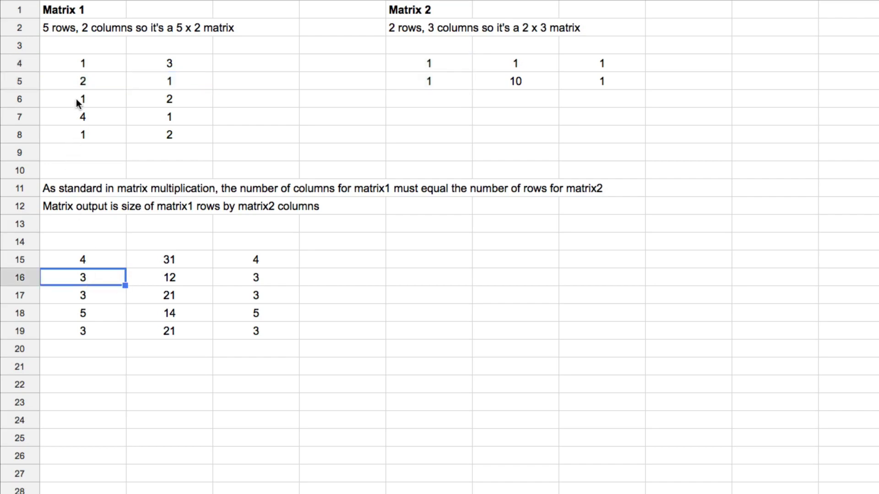
drag(76, 101, 153, 102)
drag(430, 64, 430, 82)
drag(92, 118, 174, 118)
drag(433, 64, 440, 82)
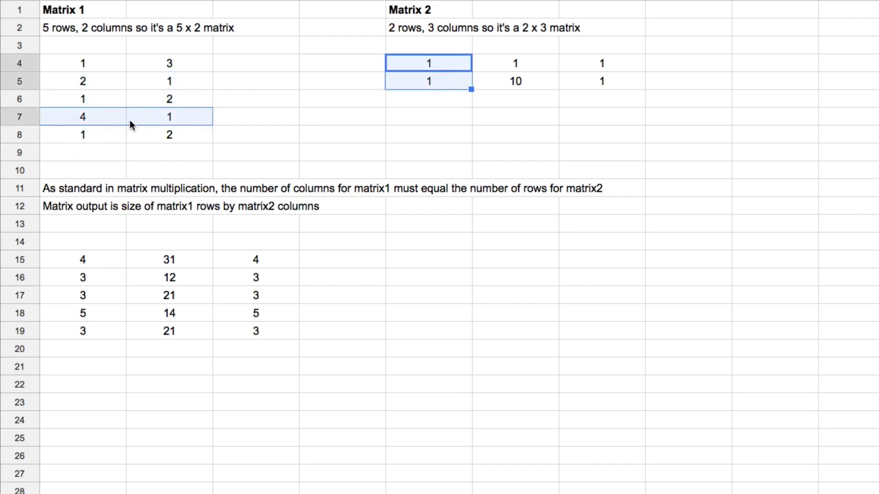
drag(81, 137, 176, 134)
drag(441, 64, 446, 83)
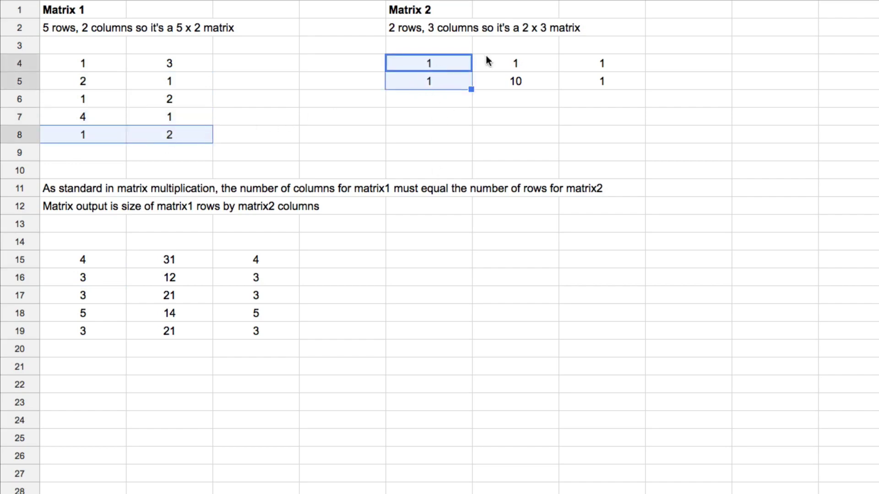
drag(88, 68, 163, 135)
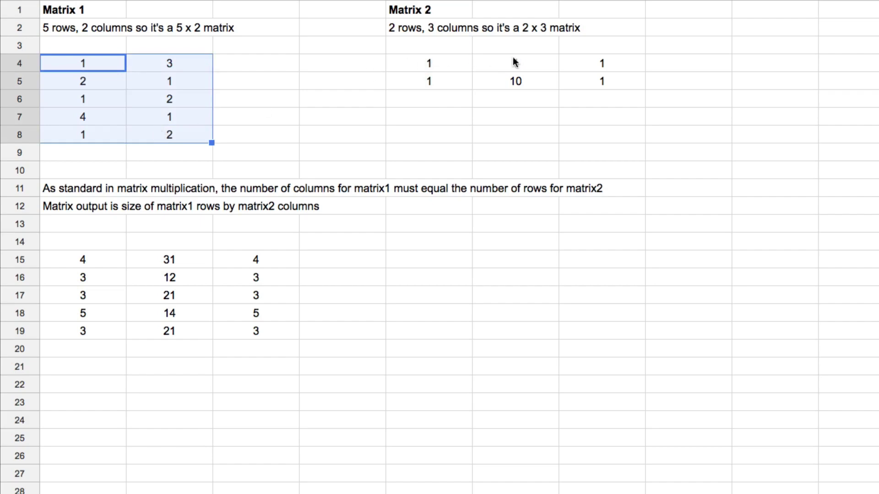
drag(514, 64, 516, 99)
drag(105, 63, 171, 137)
drag(594, 64, 602, 85)
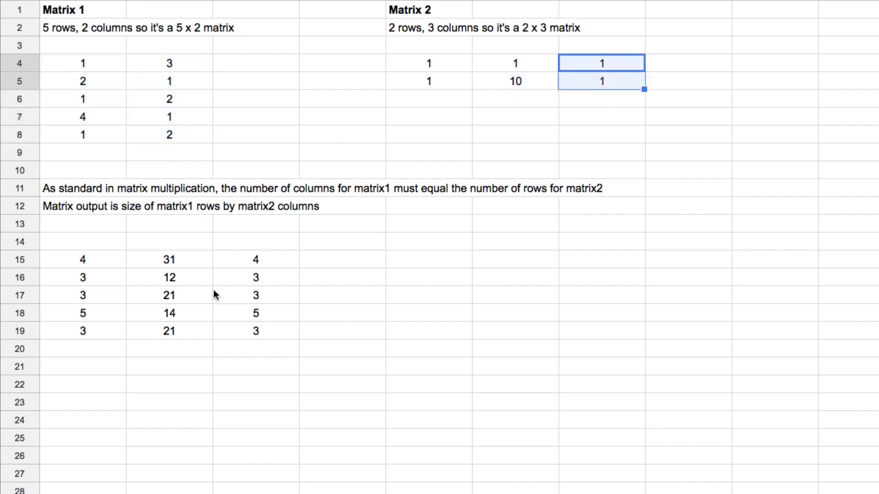
Trace product cell B17 to the third row of Matrix 1 and the second column of Matrix 2.
click(179, 296)
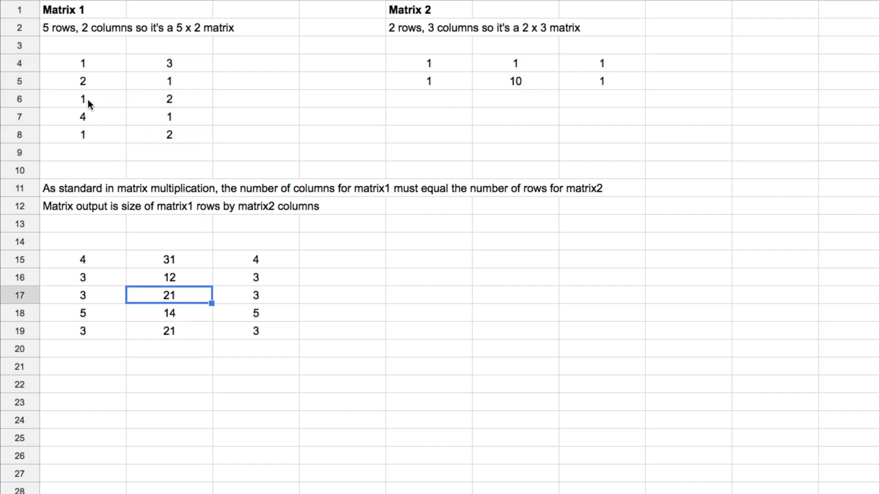
drag(87, 99, 169, 102)
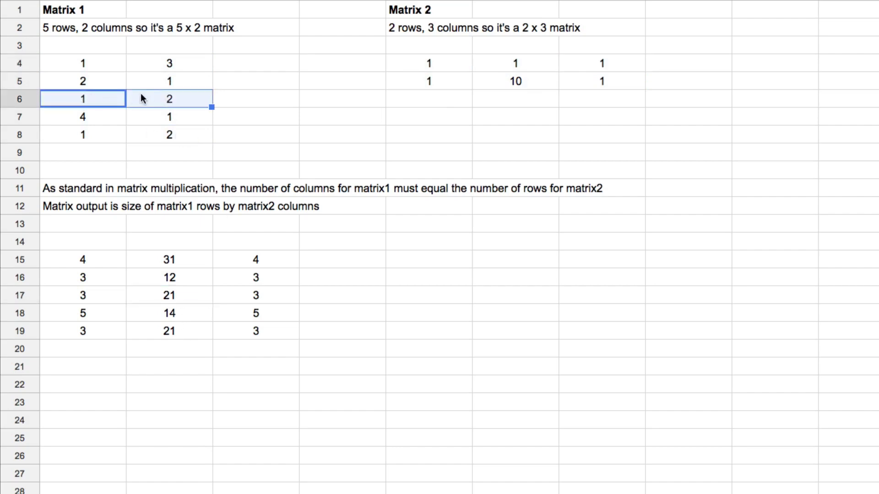
drag(531, 64, 533, 82)
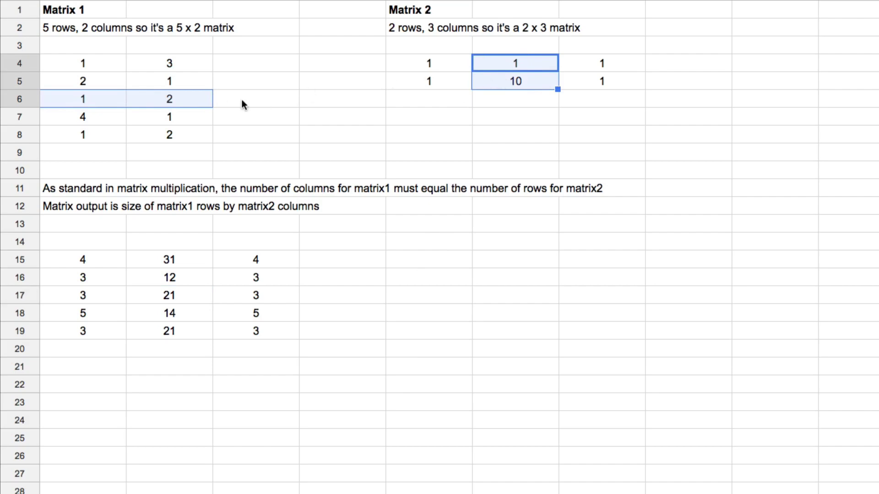
ctrl+click(185, 297)
click(180, 293)
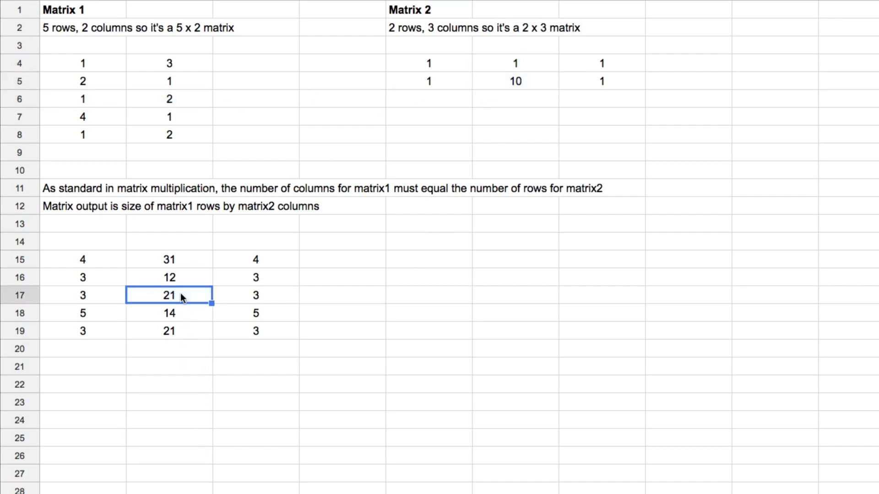
click(103, 261)
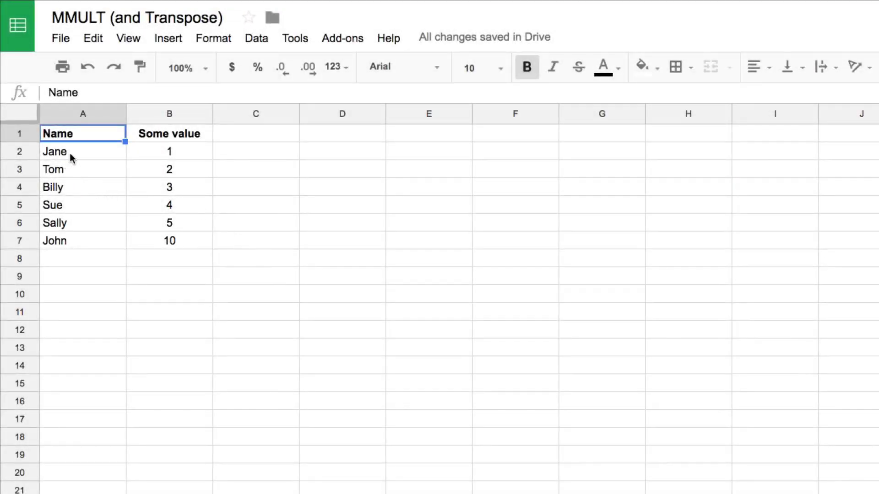
Add a bold "Running Total" header in C1 of the sheet with the Name and Some value columns.
click(259, 135)
text(R)
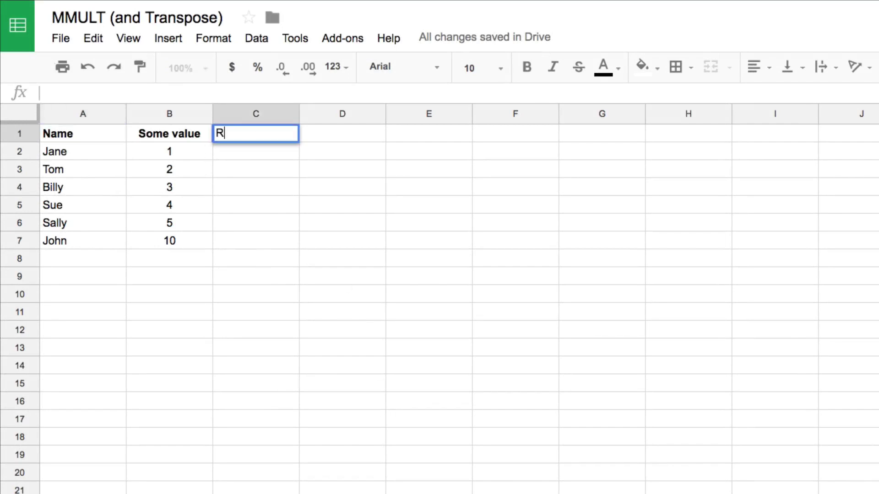
text(unning Total)
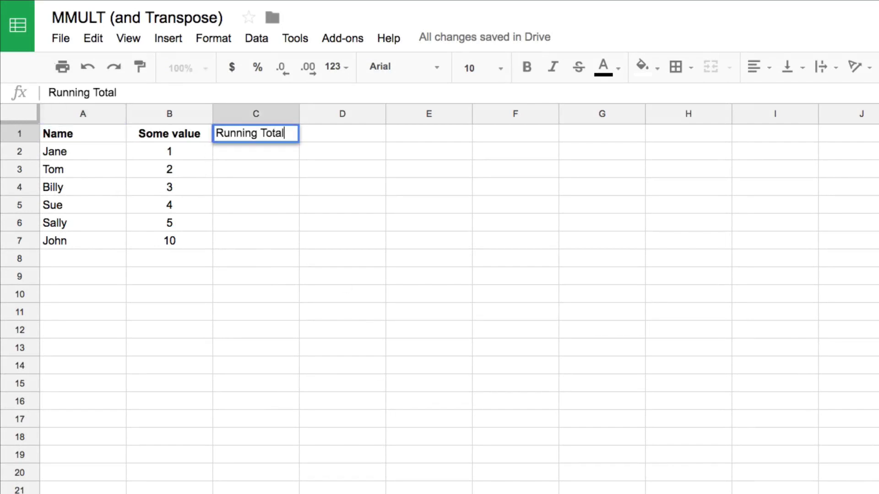
key(Return)
click(256, 133)
key(ctrl+b)
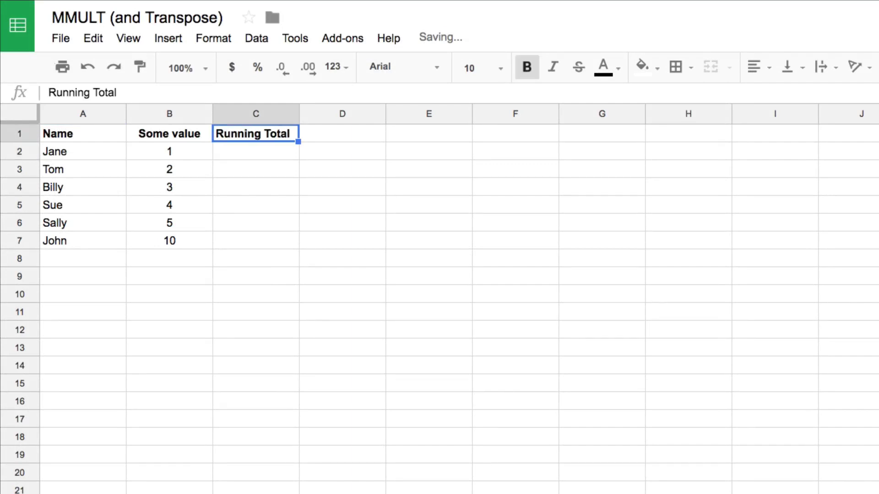
Enter 1 in C2 as the first running total.
click(255, 155)
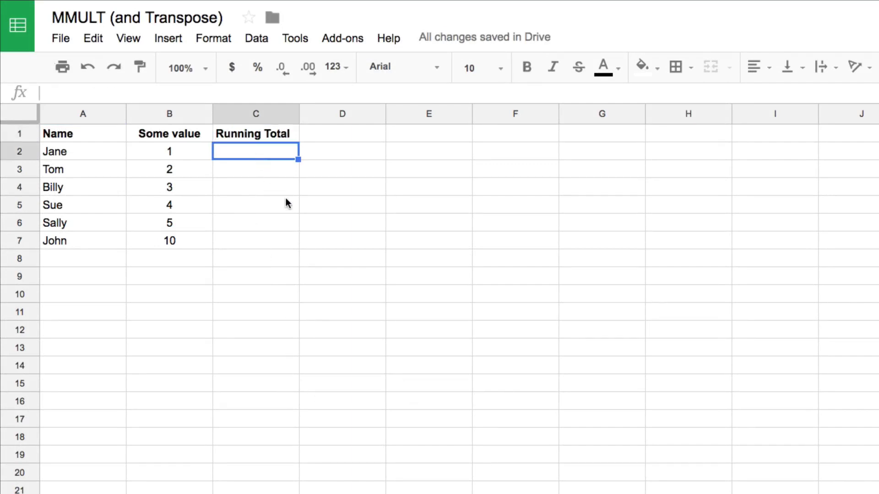
text(1)
key(Return)
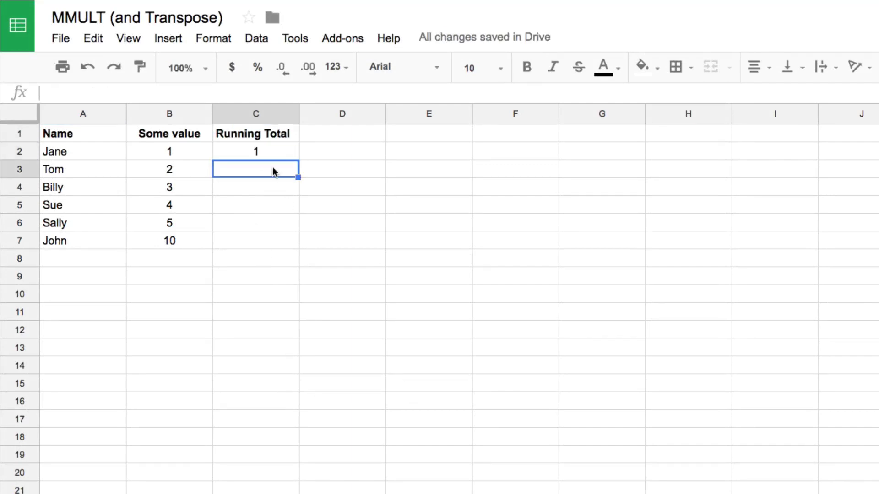
Calculate the running total in C3 with the formula =B3+C2 and fill it down to C7.
text(=)
click(172, 170)
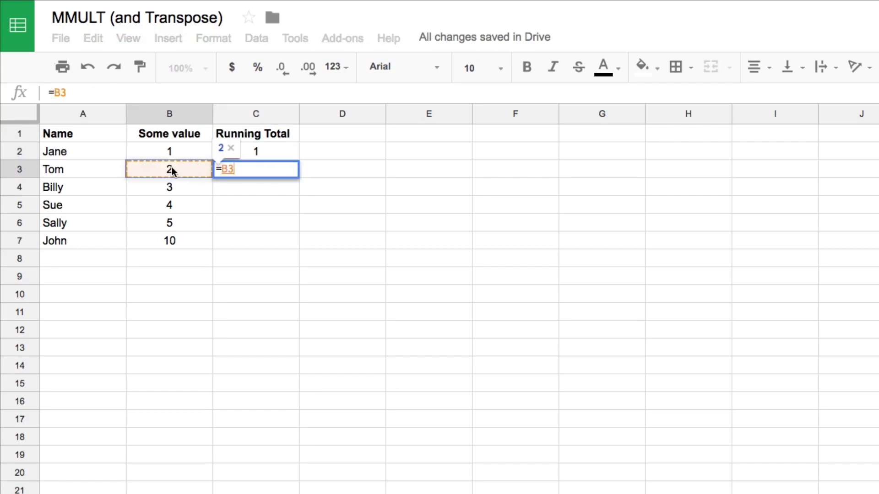
text(+)
click(247, 151)
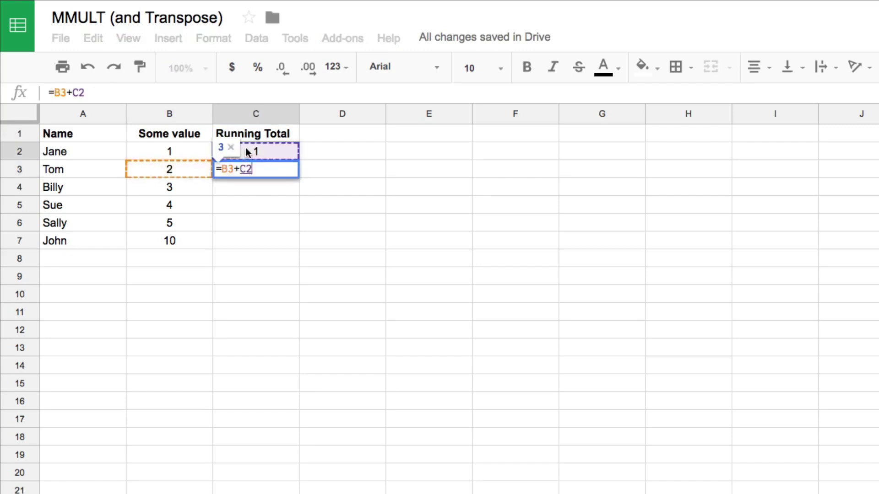
key(Return)
click(286, 168)
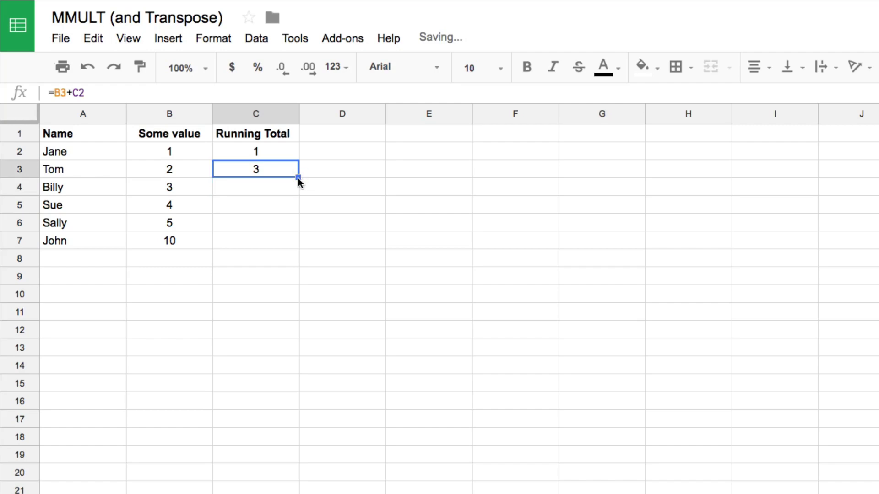
drag(298, 177, 293, 243)
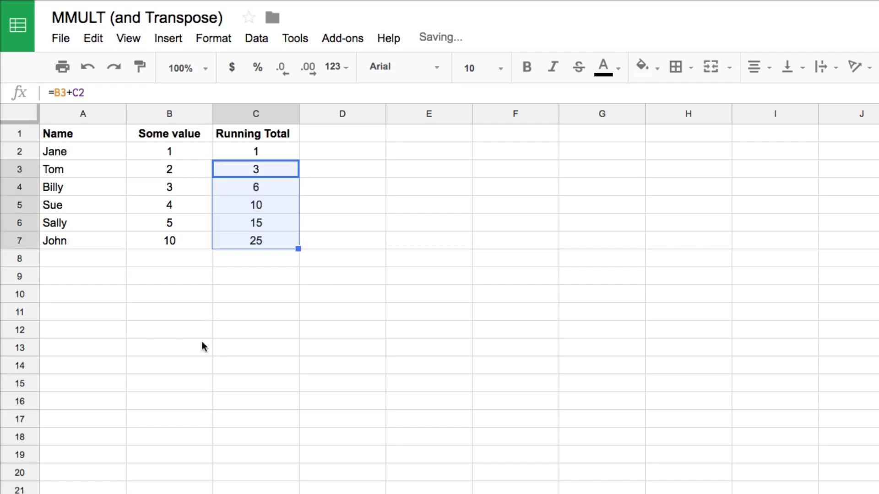
Add a record in row 8 with a person's first name in A8 and the value 8 in B8.
click(102, 258)
text(Bob)
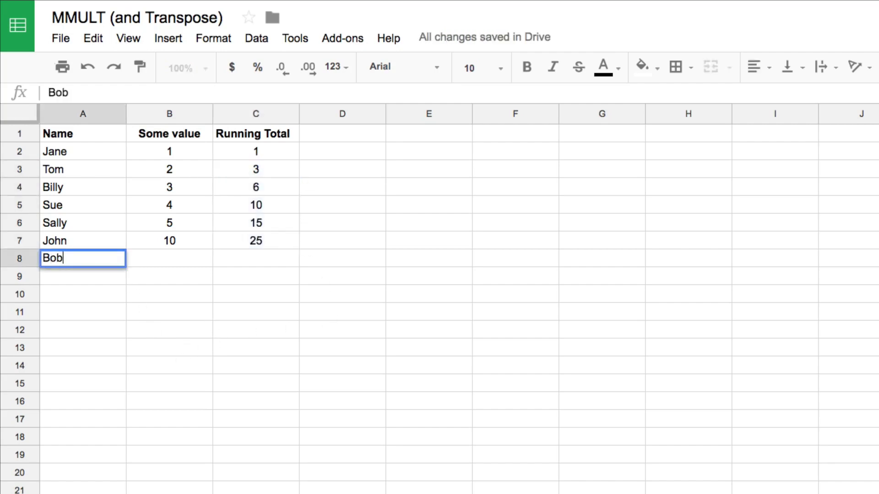
key(Tab)
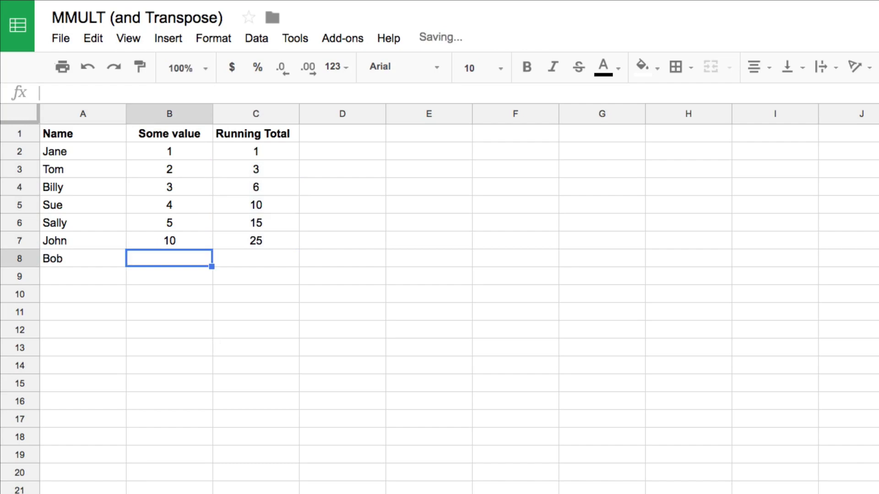
text(8)
key(Tab)
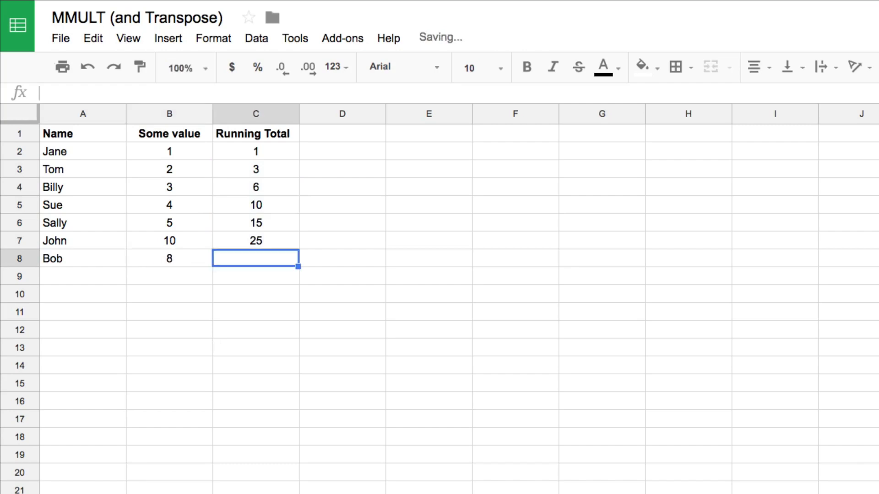
Extend the running total formula from C7 to C8 and on down column C past the last record.
click(283, 243)
drag(298, 248, 295, 264)
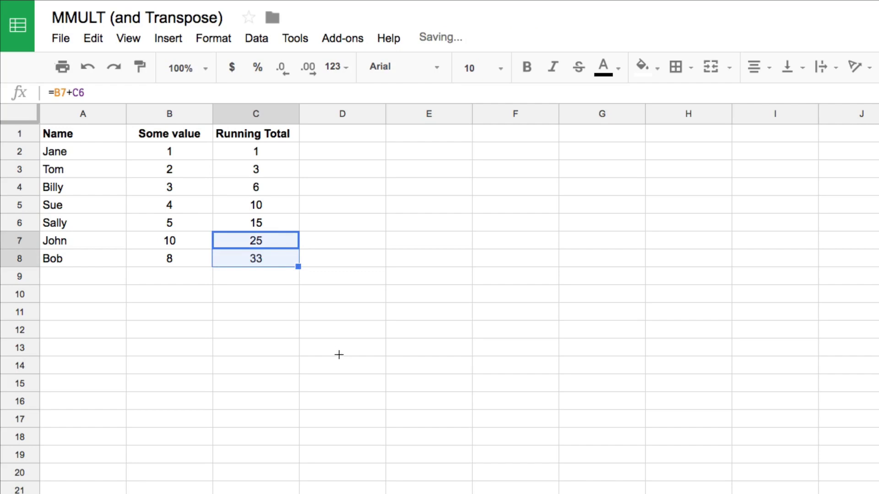
click(266, 259)
drag(297, 268, 293, 493)
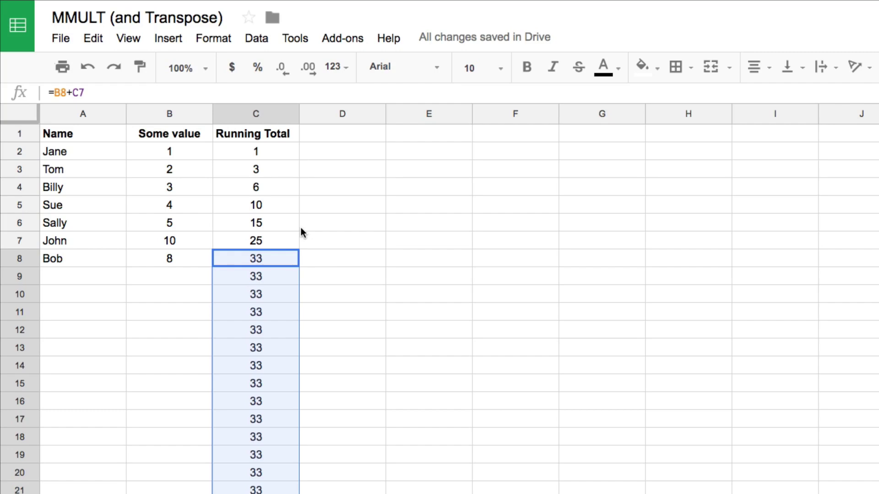
Clear all running total values in column C below the header.
click(276, 154)
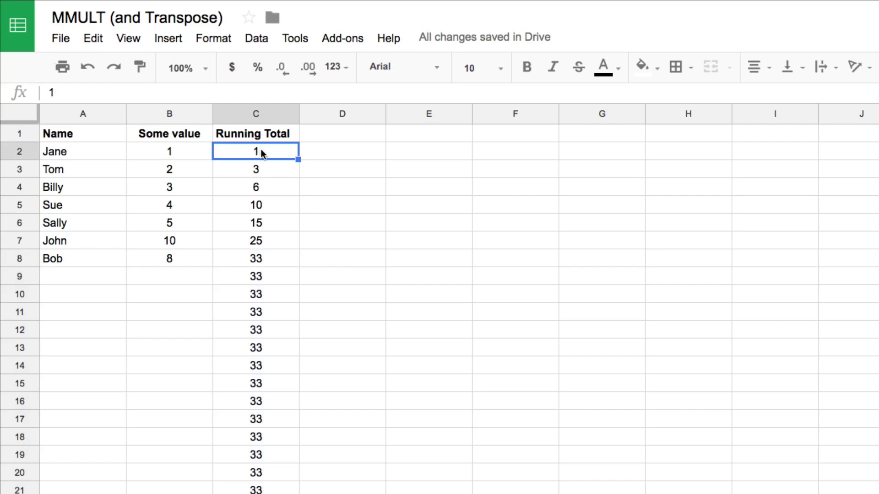
key(Delete)
drag(59, 276, 170, 277)
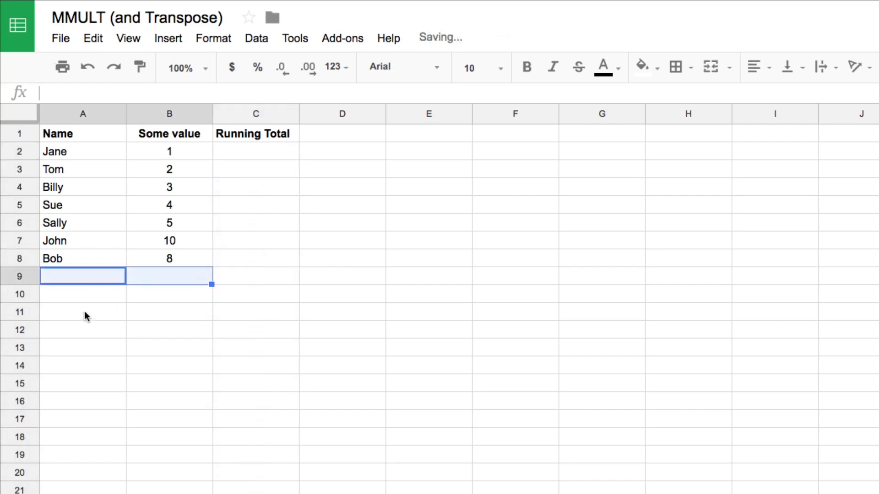
drag(265, 153, 267, 291)
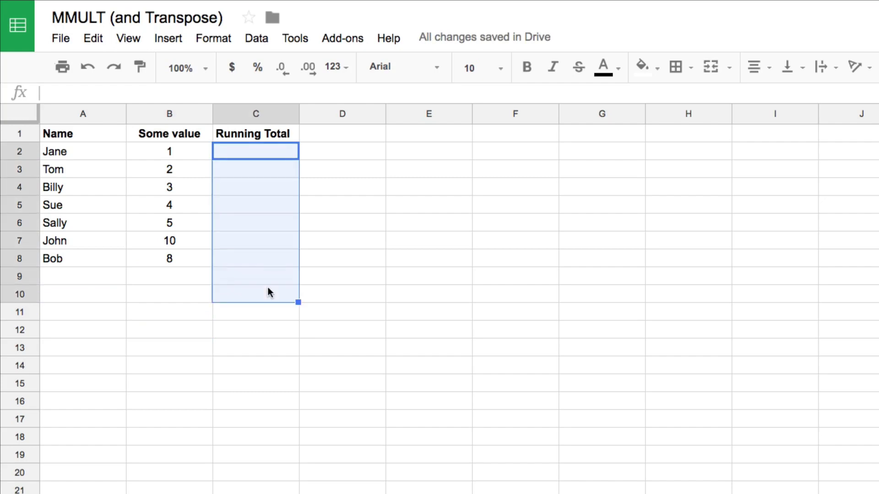
click(276, 156)
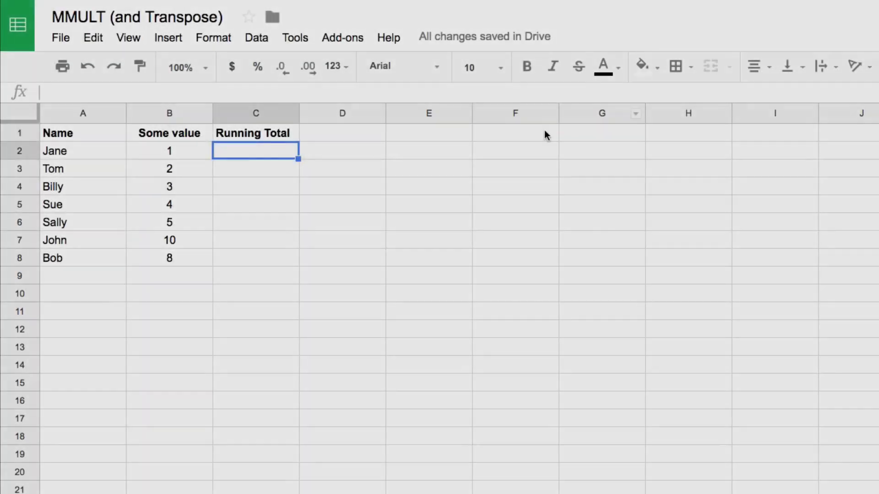
Enter the header "Matrix 1" in F1.
click(545, 130)
text(Matr)
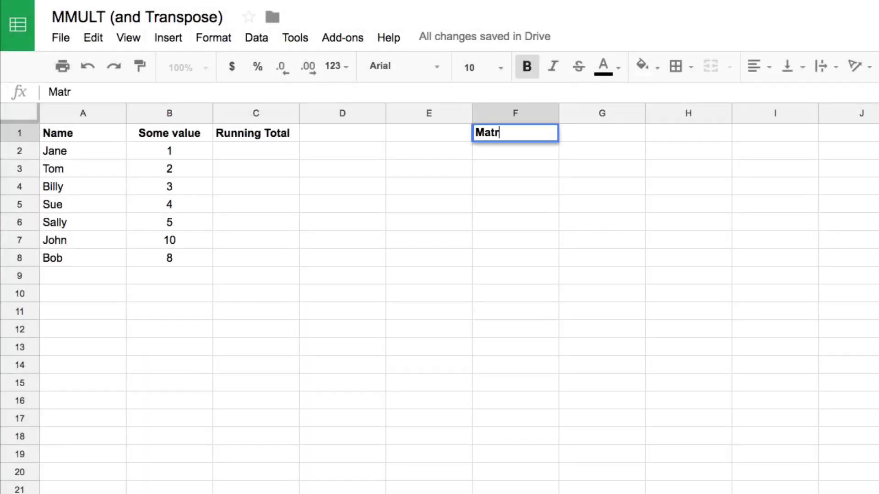
text(ix 1)
key(Return)
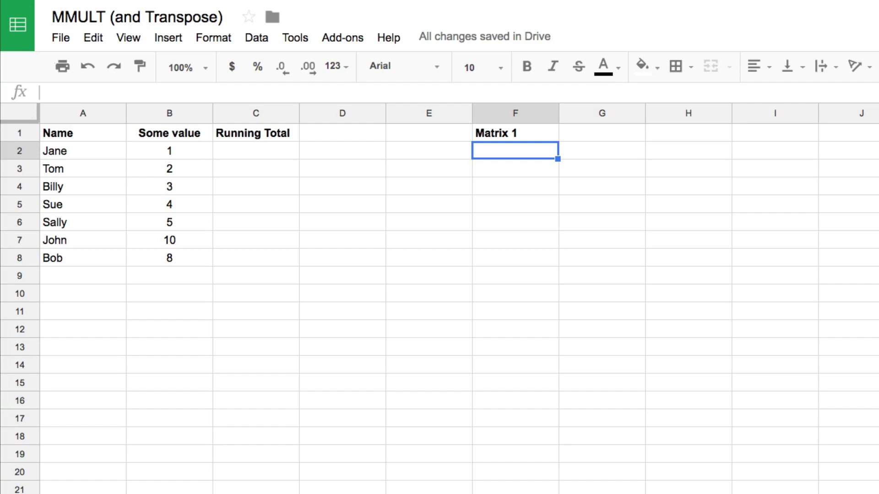
Enter an array formula in F2 that returns the row numbers of B2:B10, =ArrayFormula(row(B2:B10)).
text(=row()
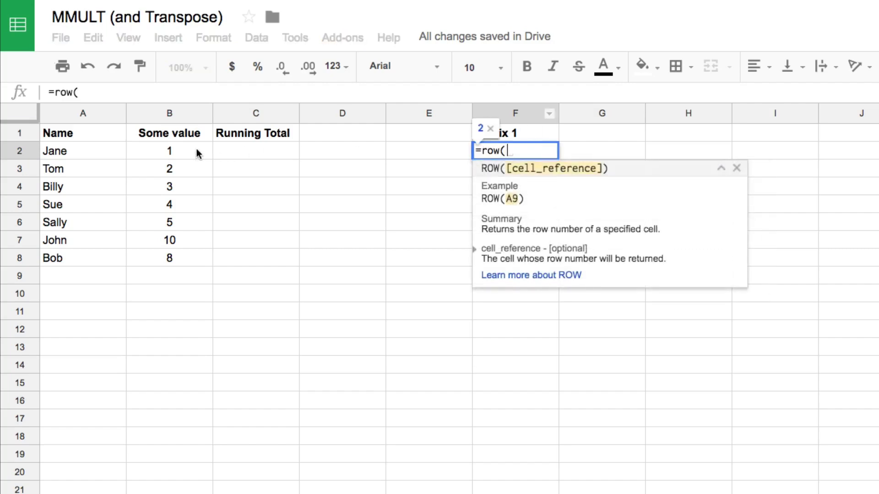
drag(197, 149, 184, 294)
text())
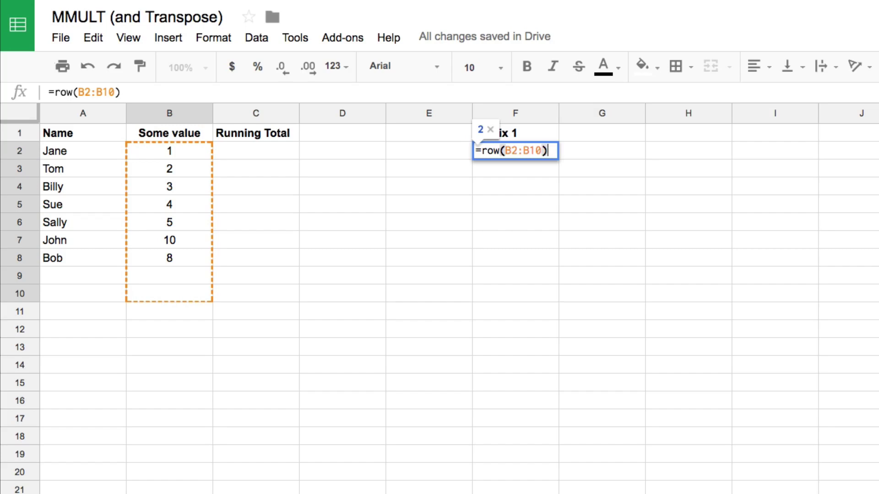
key(ctrl+shift+Return)
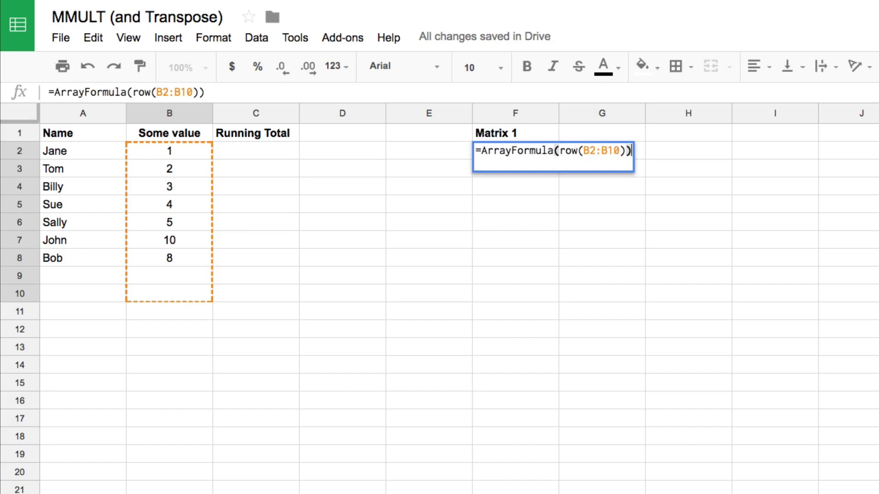
key(Return)
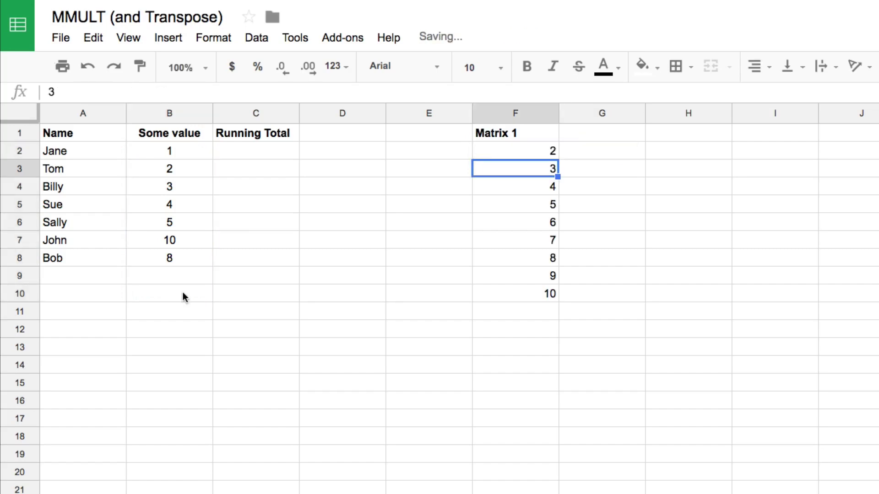
drag(503, 148, 505, 296)
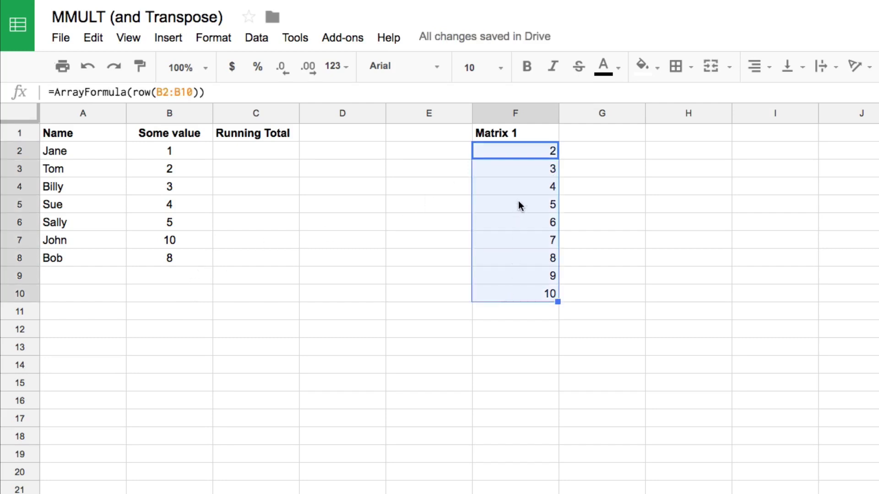
Wrap the row function in F2 in TRANSPOSE so the formula reads =ArrayFormula(transpose(row(B2:B10))).
click(509, 152)
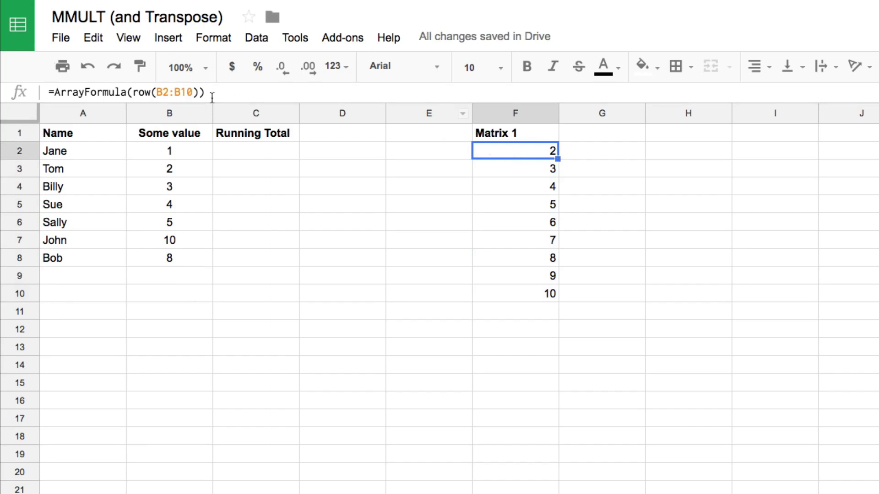
click(129, 91)
text(tran)
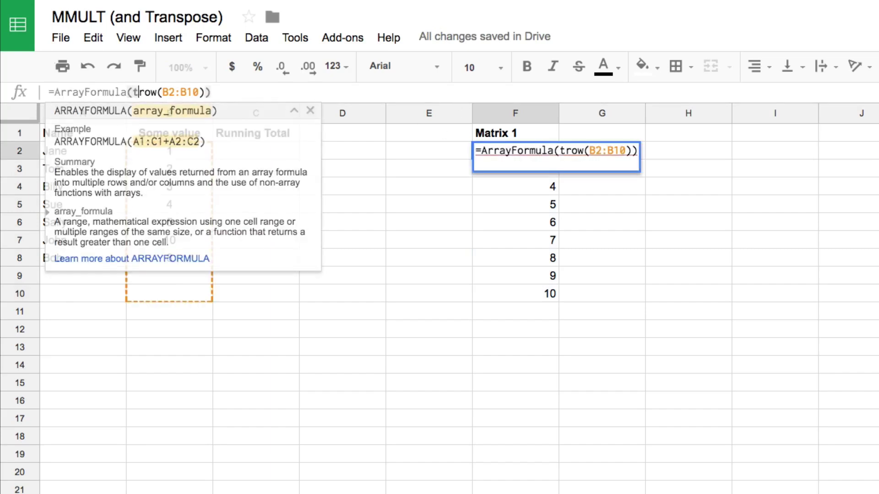
text(spose(r)
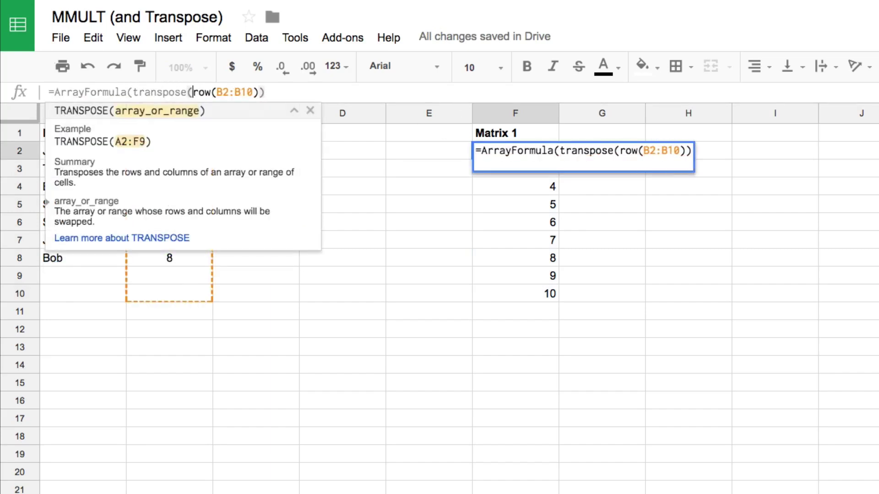
click(264, 92)
text())
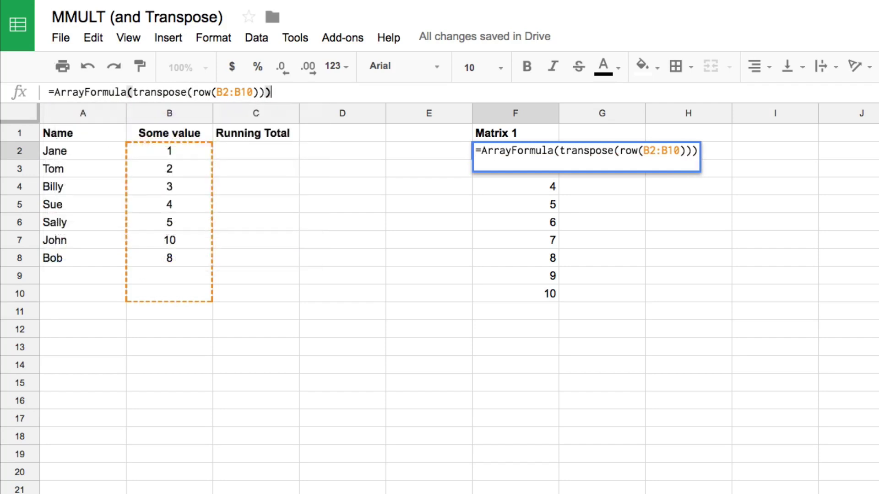
key(Return)
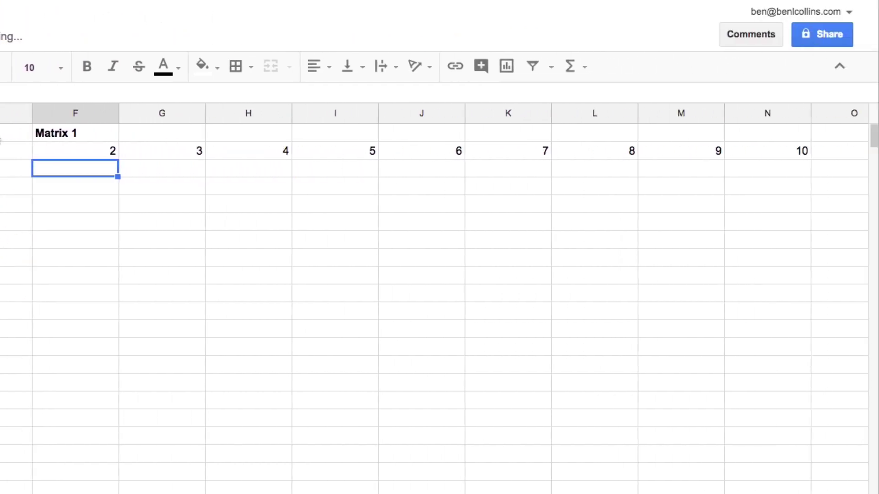
drag(62, 155, 772, 156)
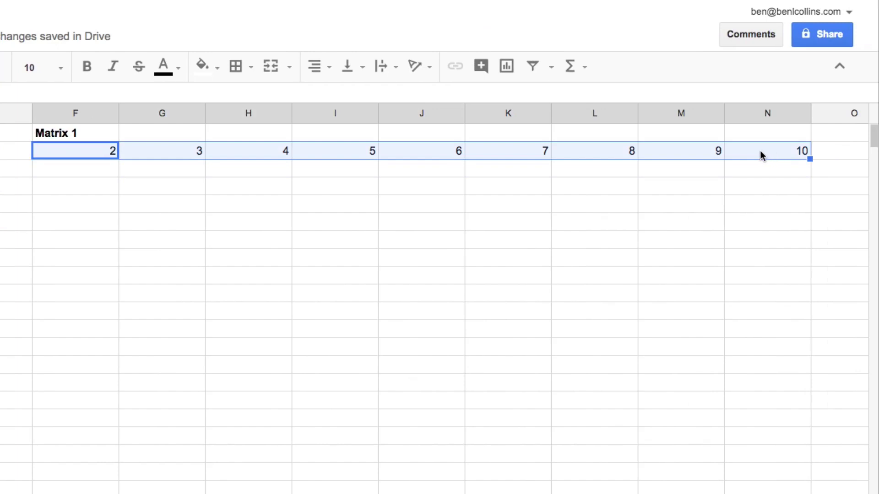
Copy row(B2:B10) out of the F2 formula and enter it in E3 as its own array formula.
click(88, 155)
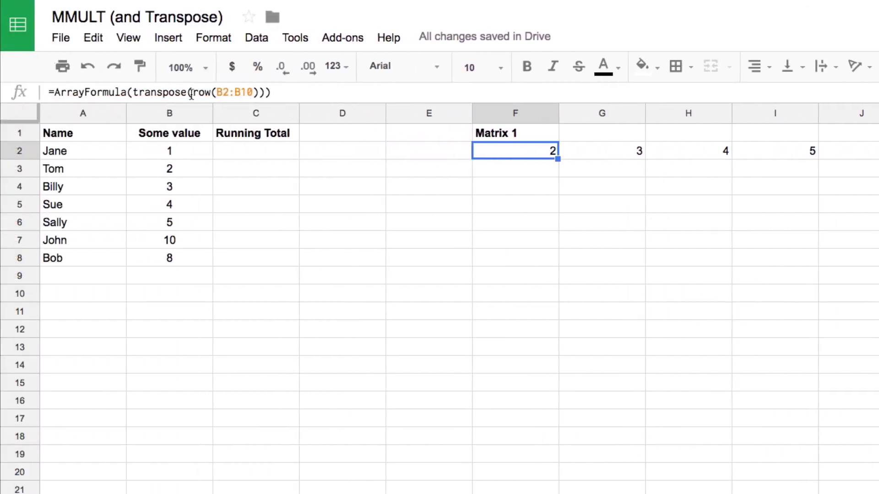
click(193, 93)
drag(193, 93, 260, 96)
key(ctrl+c)
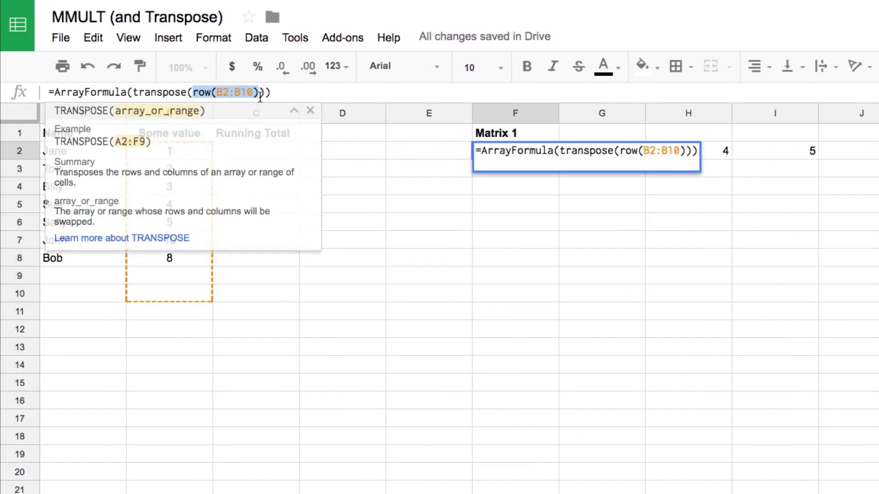
key(Escape)
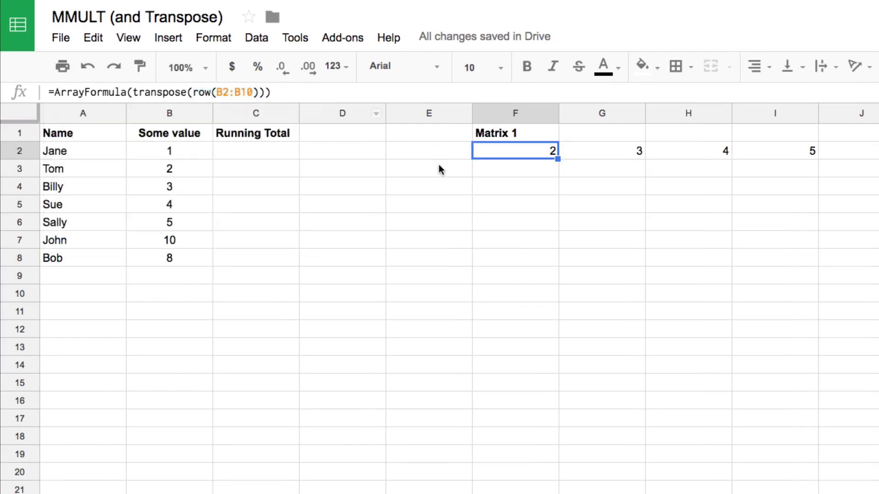
click(440, 168)
key(Return)
key(ctrl+v)
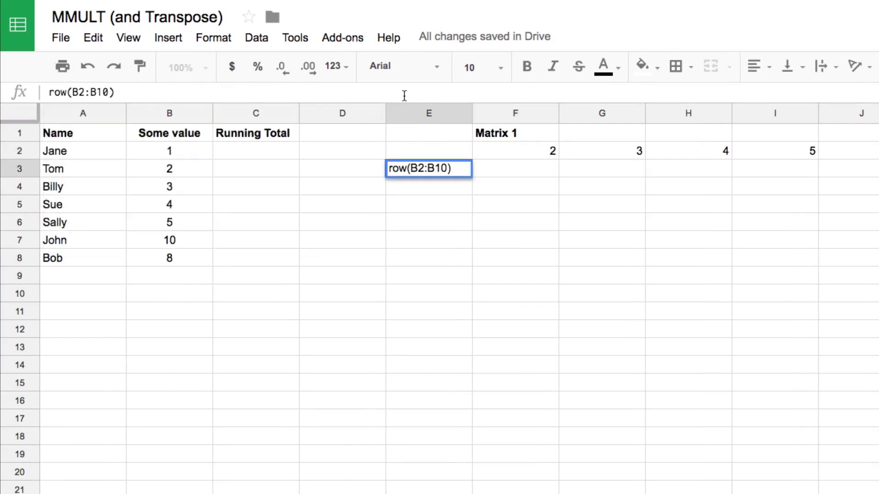
click(48, 93)
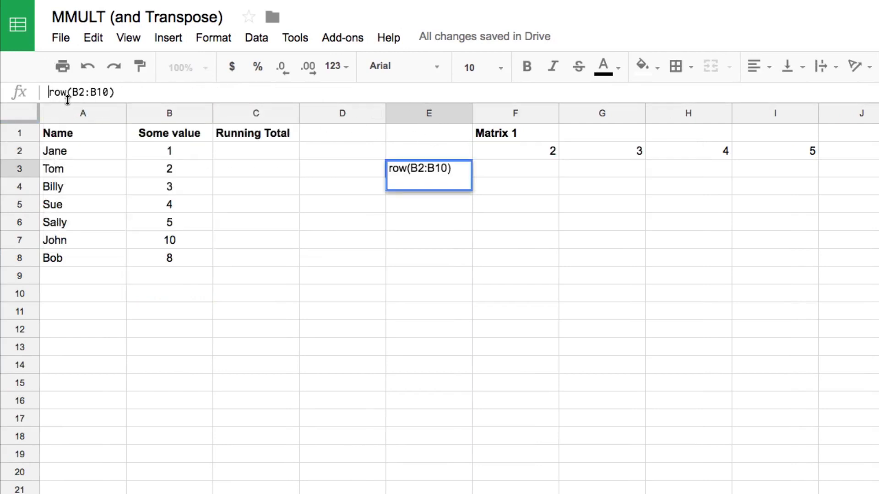
text(=)
key(ctrl+shift+Return)
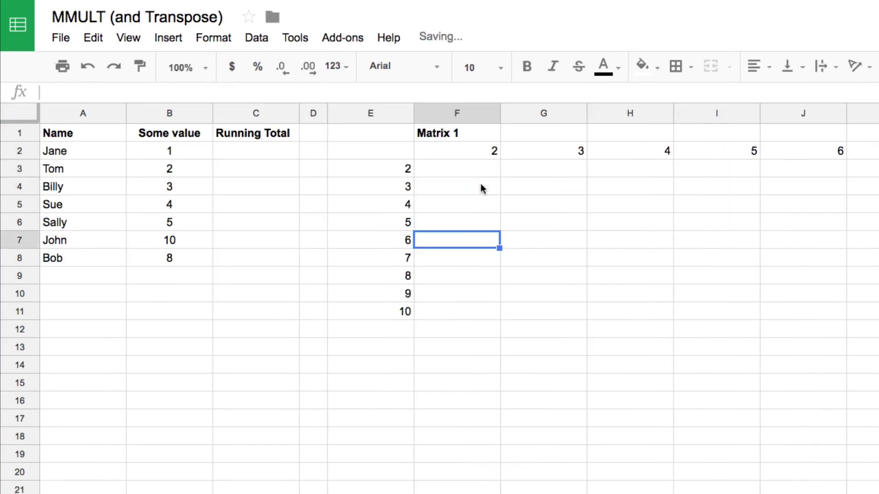
drag(474, 174, 877, 315)
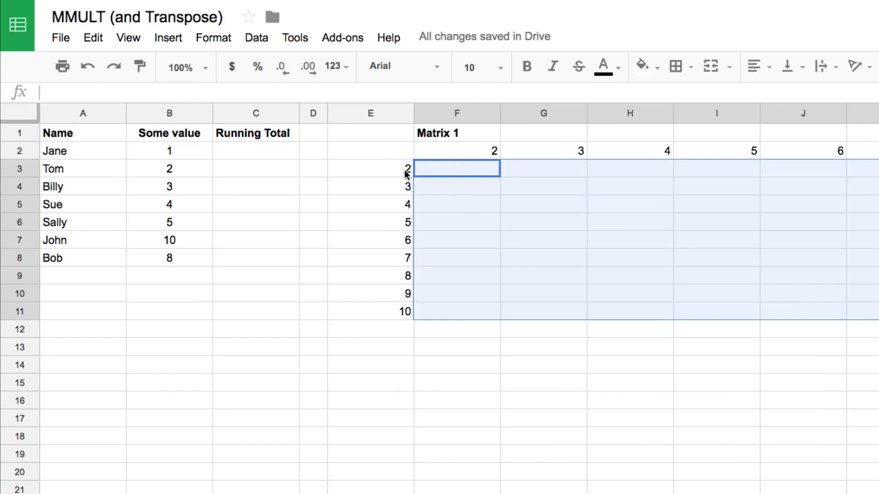
drag(406, 175, 408, 314)
drag(461, 173, 877, 151)
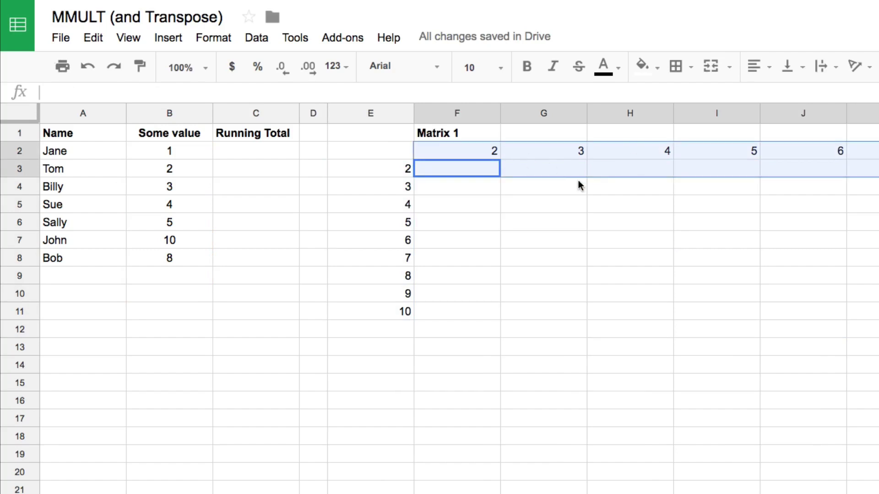
drag(482, 168, 876, 314)
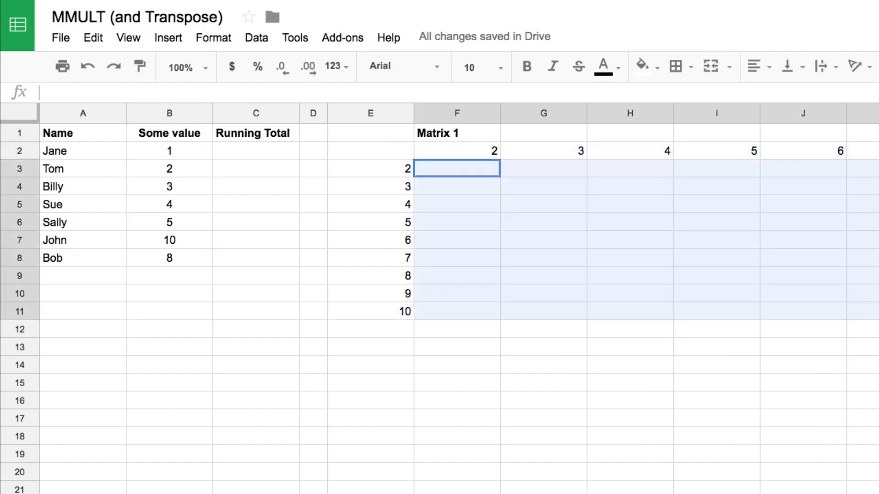
click(468, 171)
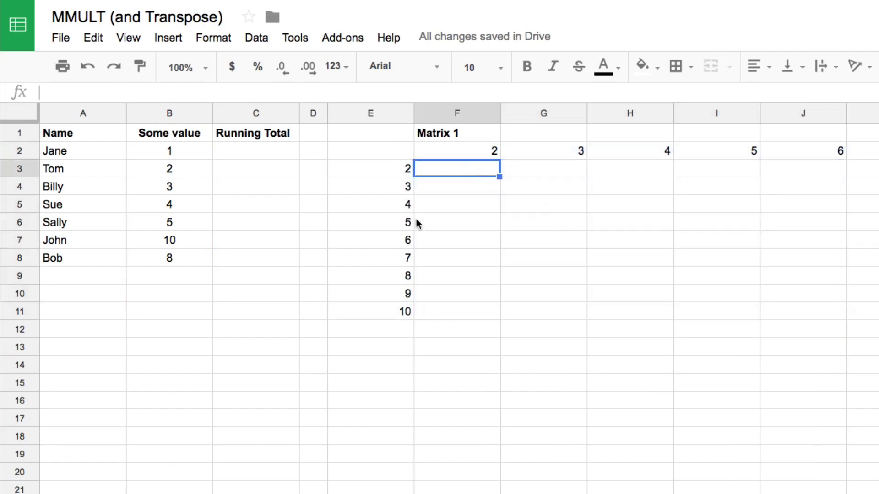
Copy the full transposed row-number formula from F2 into F3.
click(462, 155)
drag(272, 92, 43, 92)
key(ctrl+c)
key(Escape)
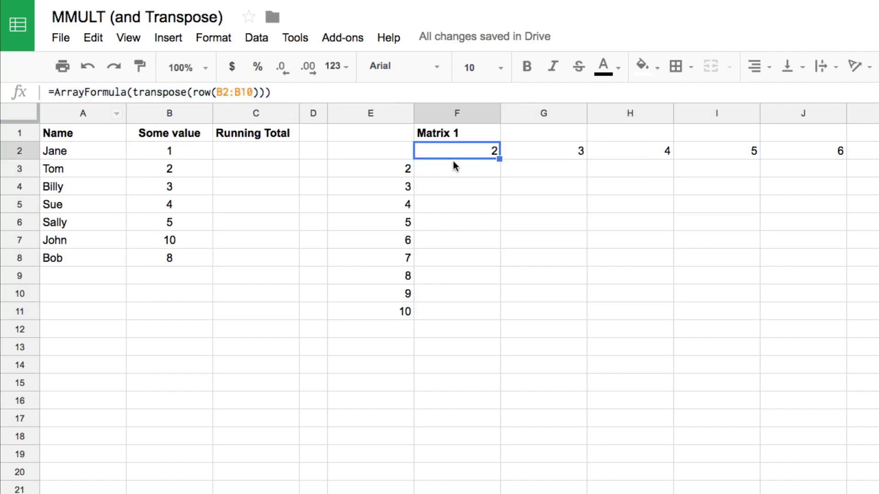
click(455, 166)
click(390, 92)
key(ctrl+v)
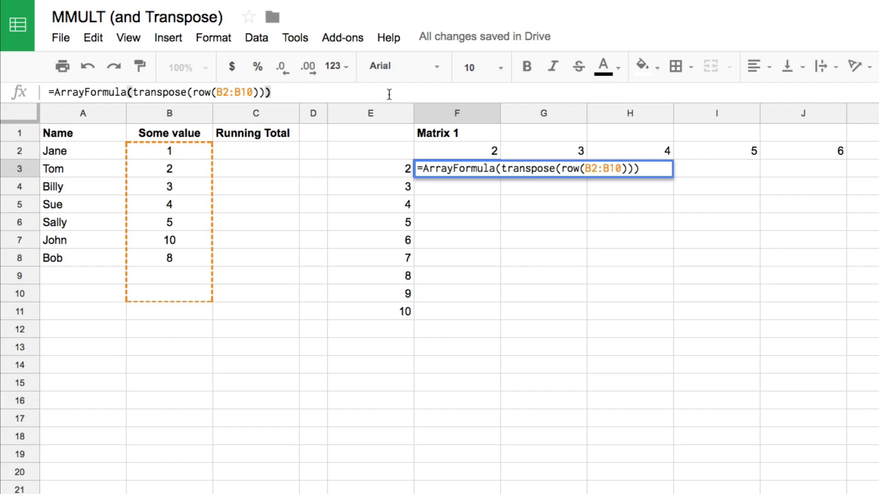
key(Return)
Using row(B2:B10) copied from E3, change the F3 formula to =ArrayFormula(row(B2:B10)<=transpose(row(B2:B10))).
click(333, 168)
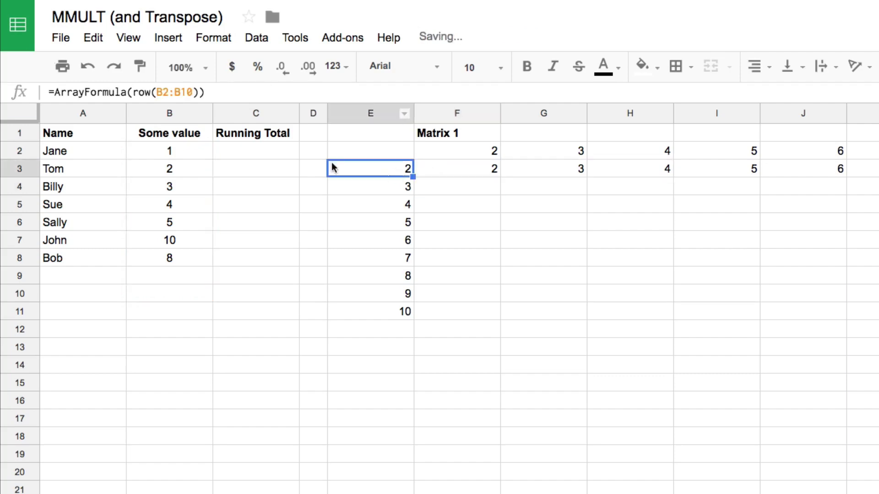
drag(132, 92, 201, 96)
key(ctrl+c)
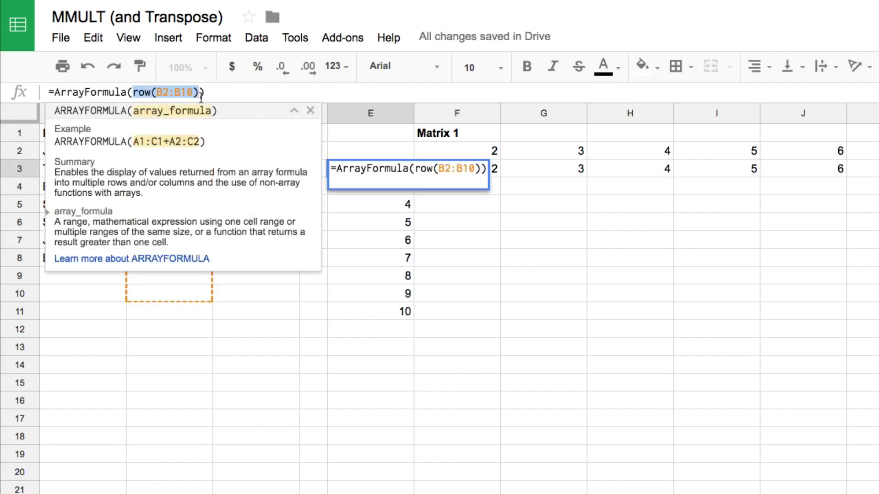
key(Escape)
click(466, 176)
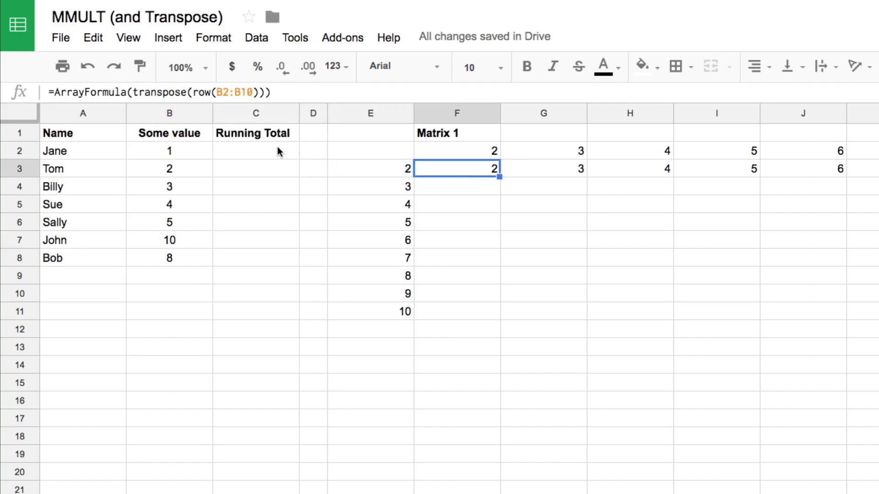
click(133, 92)
key(ctrl+v)
text(<=)
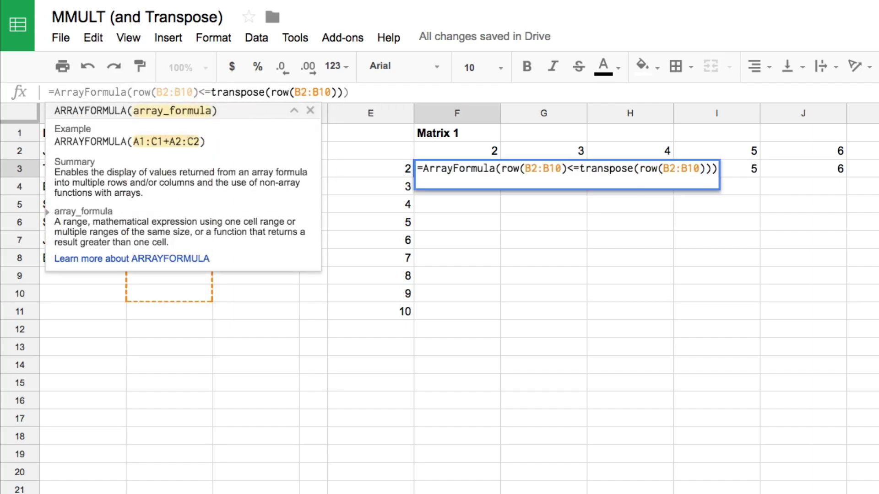
key(Return)
Apply conditional formatting to the matrix F3:N11 that shades the TRUE cells green.
click(463, 170)
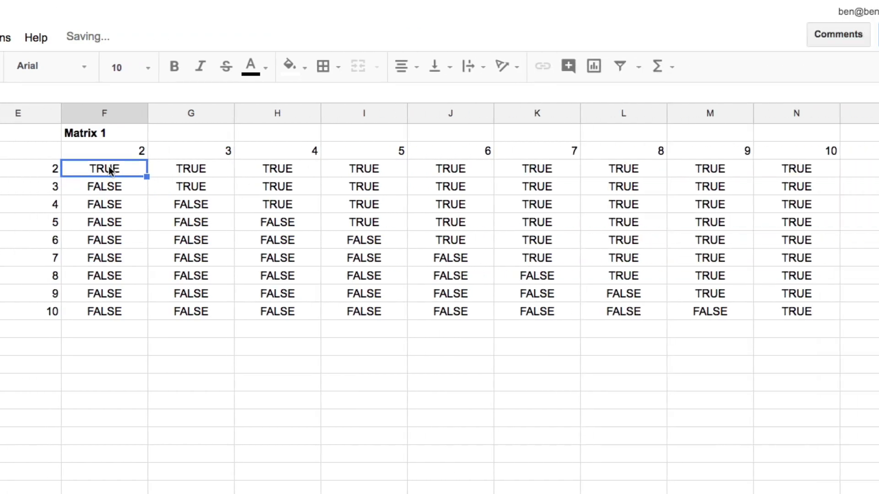
drag(110, 170, 787, 308)
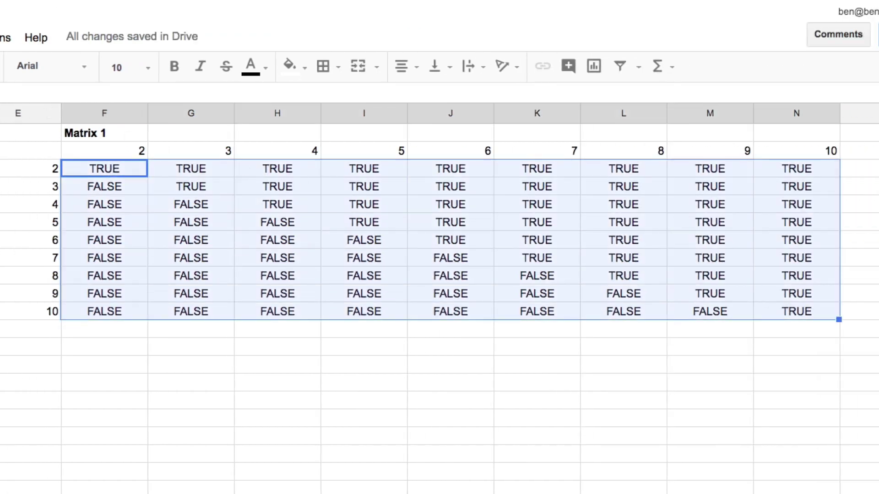
key(alt+d)
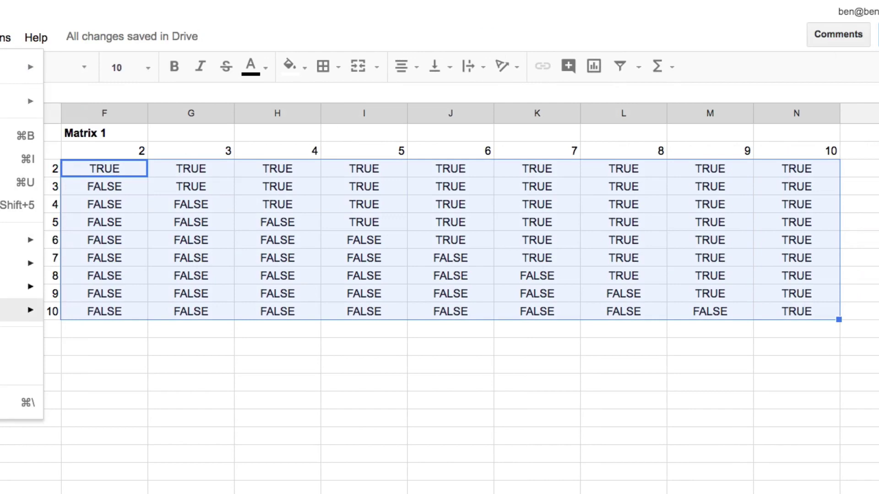
click(19, 343)
click(28, 240)
Examine how the row numbered 6 compares with each column number in Matrix 1, and how column B lines up with its first column.
shift+click(787, 239)
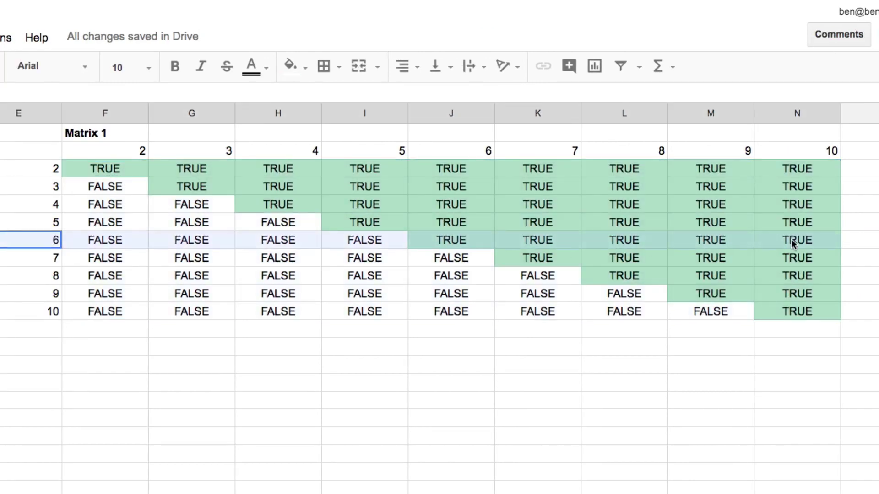
click(41, 247)
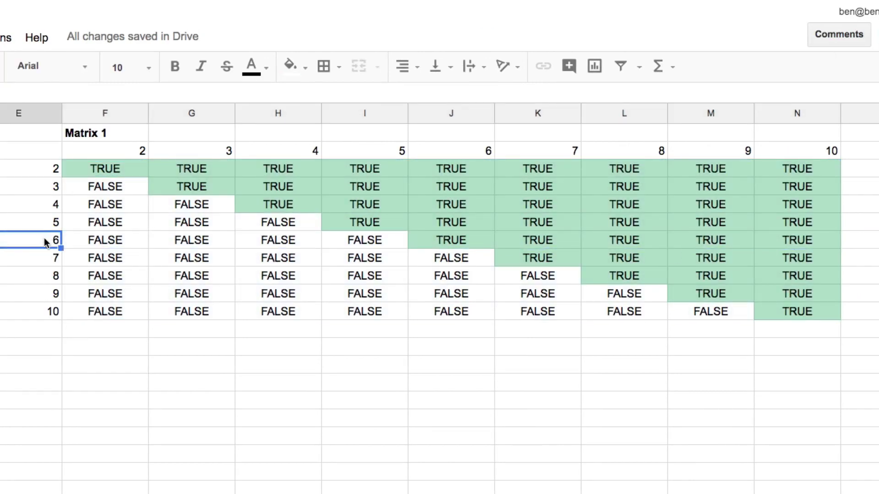
drag(110, 152, 96, 245)
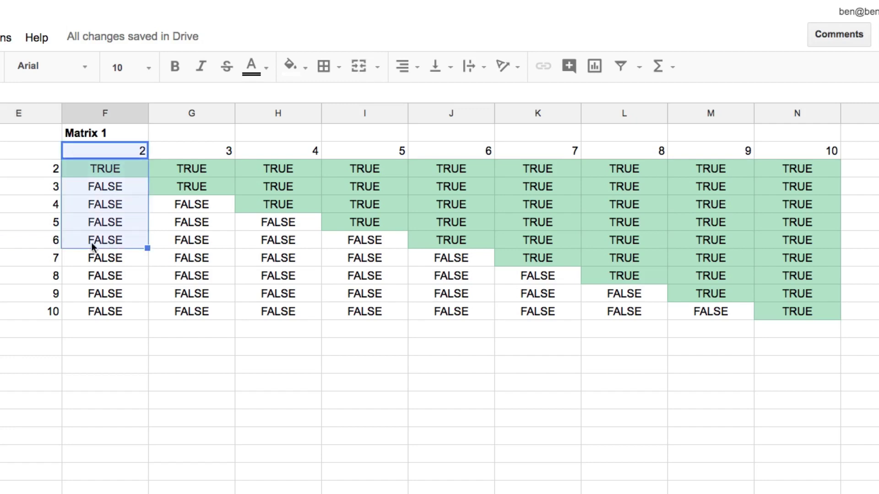
drag(193, 150, 200, 239)
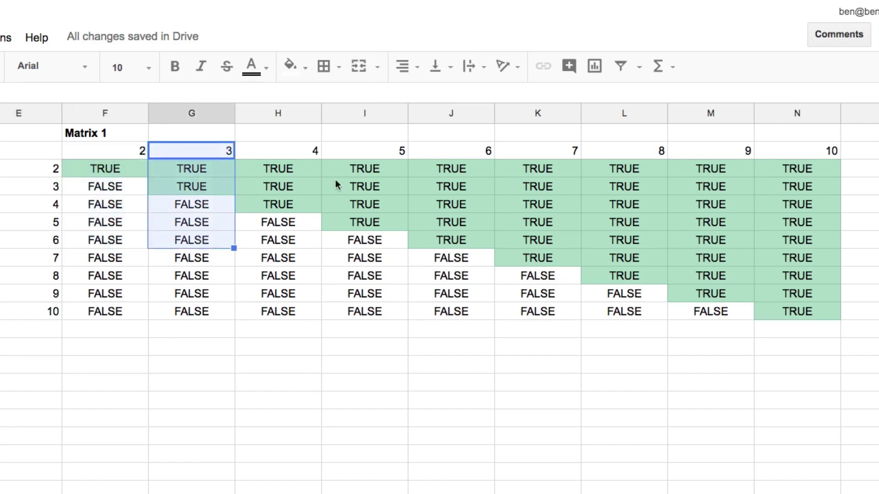
drag(290, 150, 290, 239)
drag(383, 151, 383, 243)
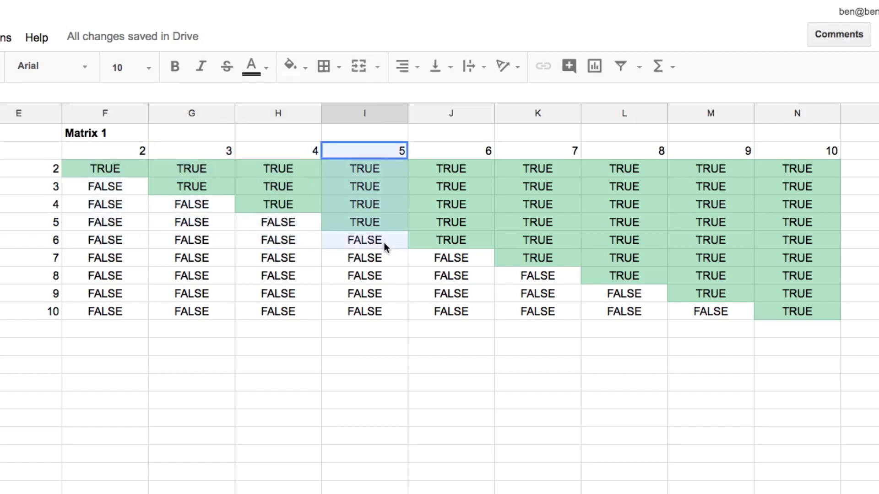
drag(468, 153, 467, 242)
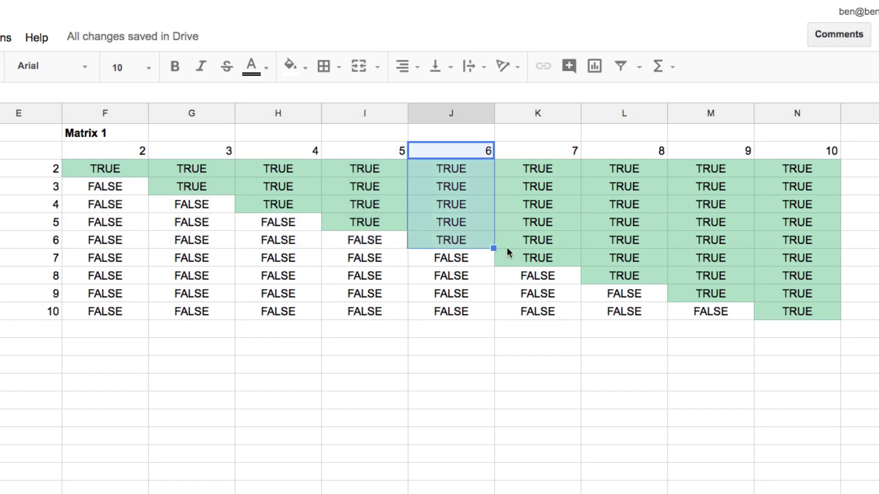
click(451, 240)
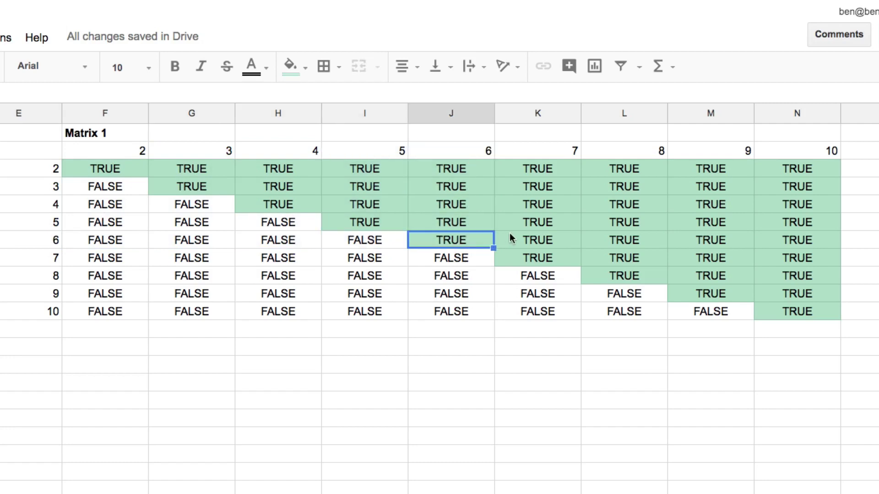
click(519, 239)
drag(618, 240, 94, 243)
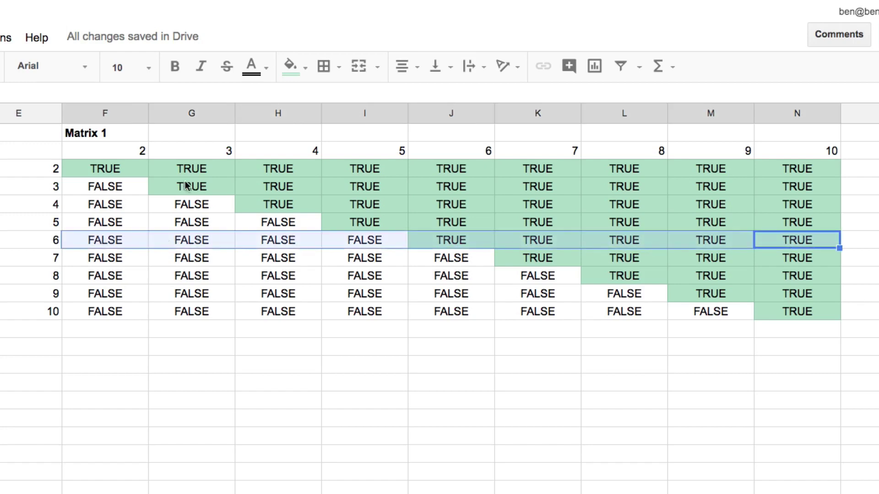
click(106, 173)
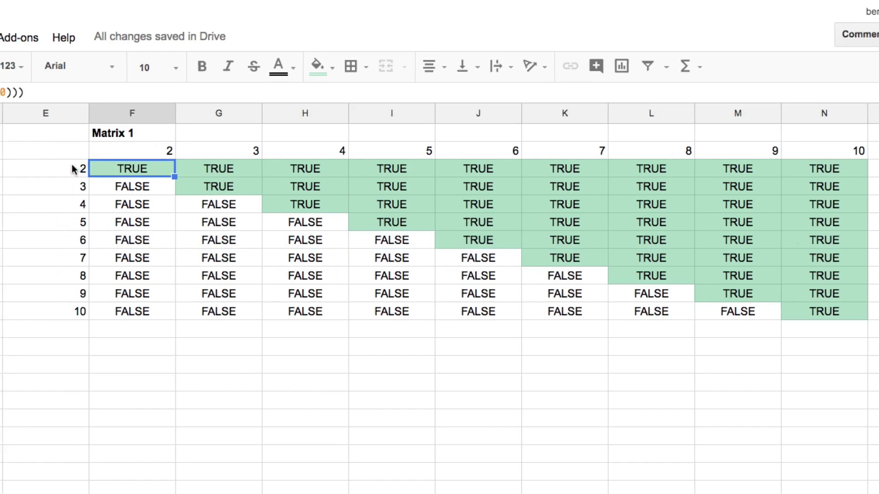
click(462, 353)
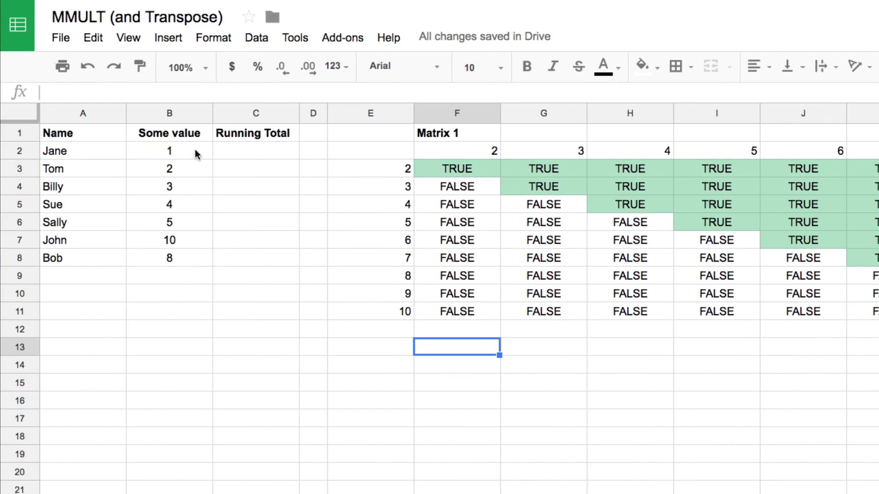
drag(195, 149, 192, 295)
drag(485, 170, 471, 314)
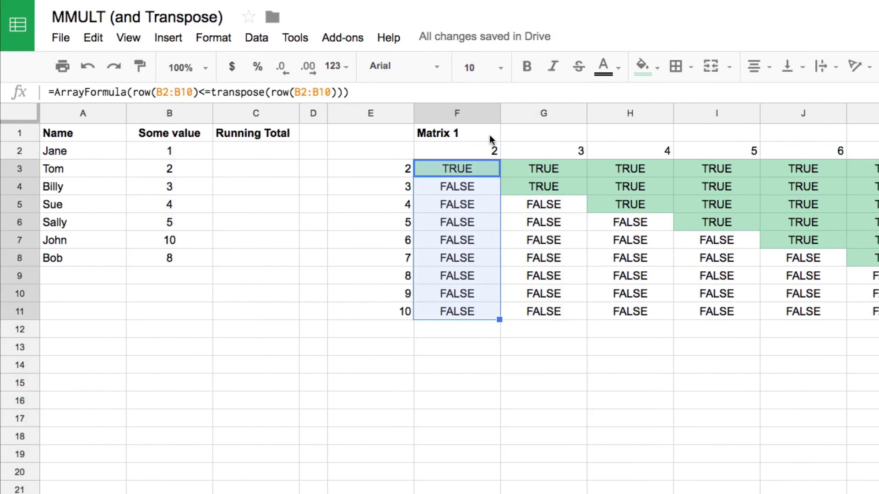
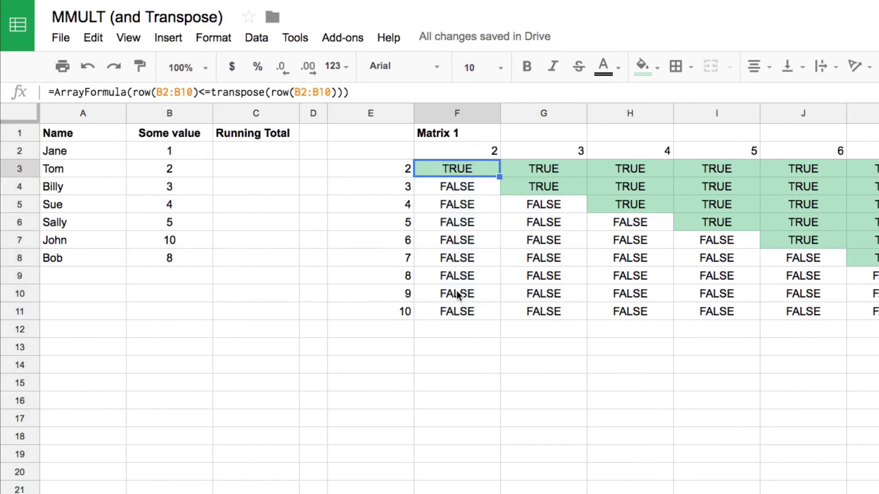
Copy the full comparison formula from F3 into F13, keeping a single leading equals sign, to build a second matrix below.
drag(356, 94, 49, 96)
key(ctrl+c)
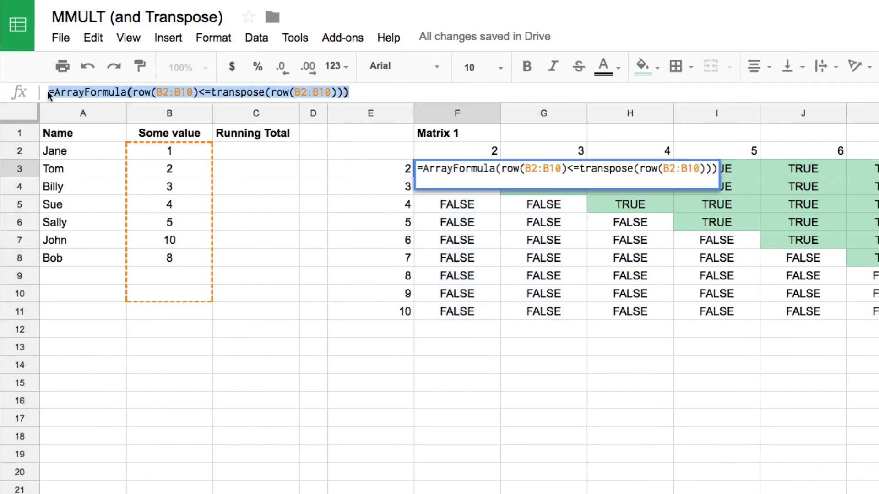
key(Escape)
click(465, 347)
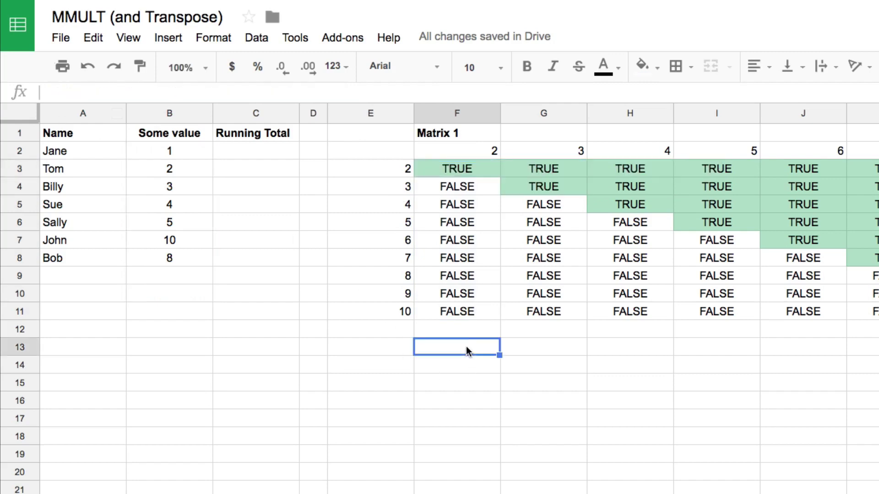
text(=)
key(ctrl+v)
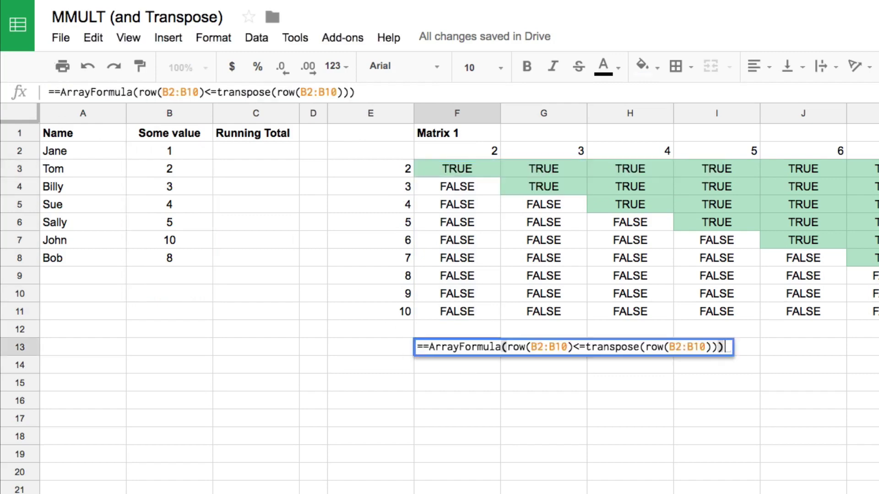
click(49, 92)
key(Delete)
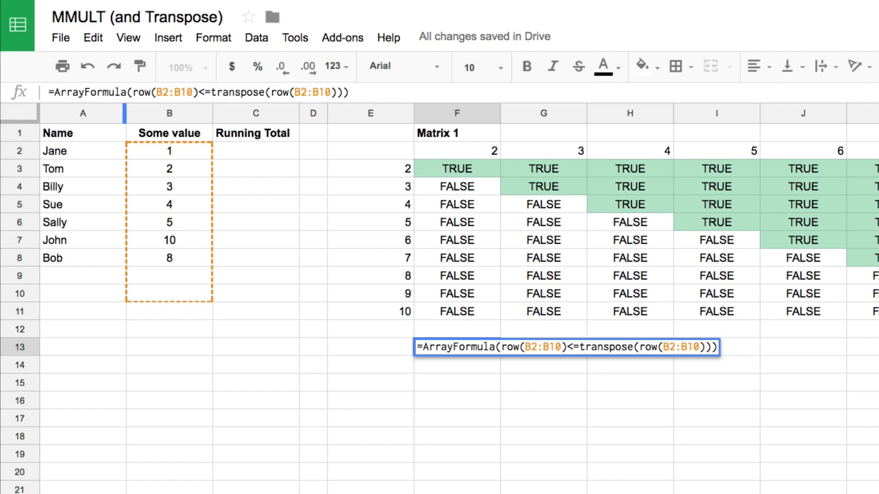
key(Return)
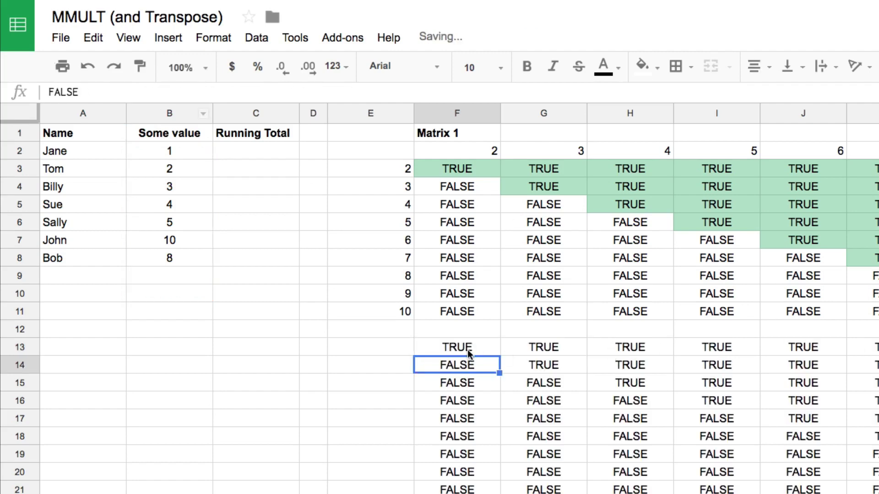
Multiply the comparison in F13 by the values, making the formula =ArrayFormula((row(B2:B10)<=transpose(row(B2:B10)))*B2:B10).
click(470, 352)
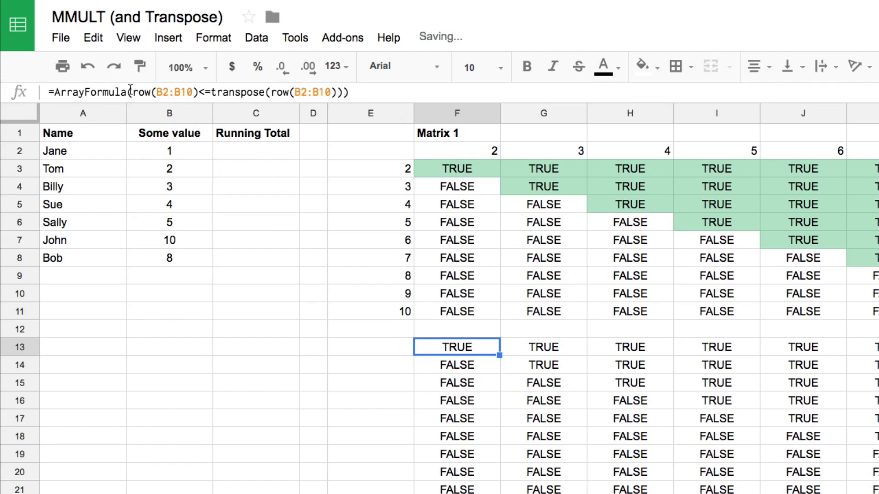
click(130, 92)
text((B2:B10))))
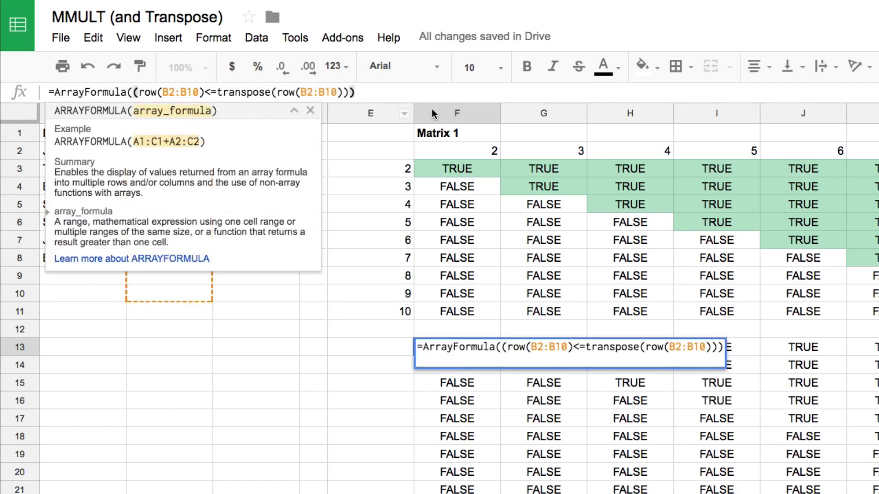
text(*B2)
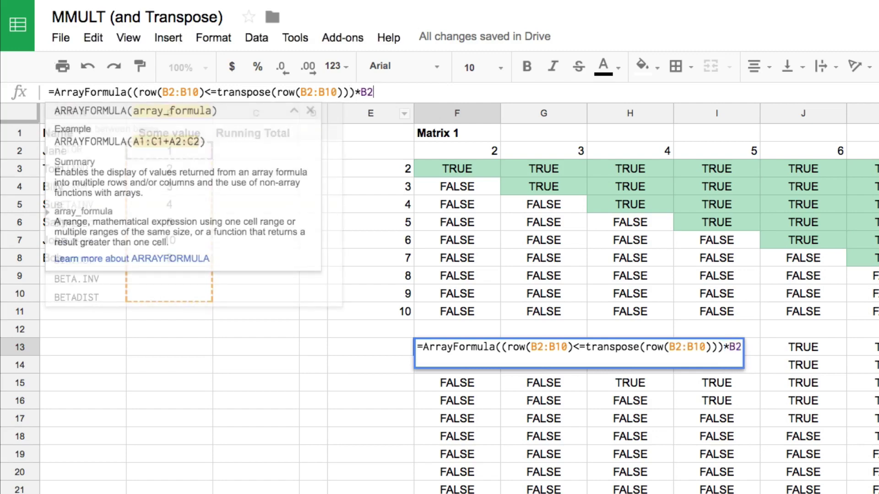
text(:B10)
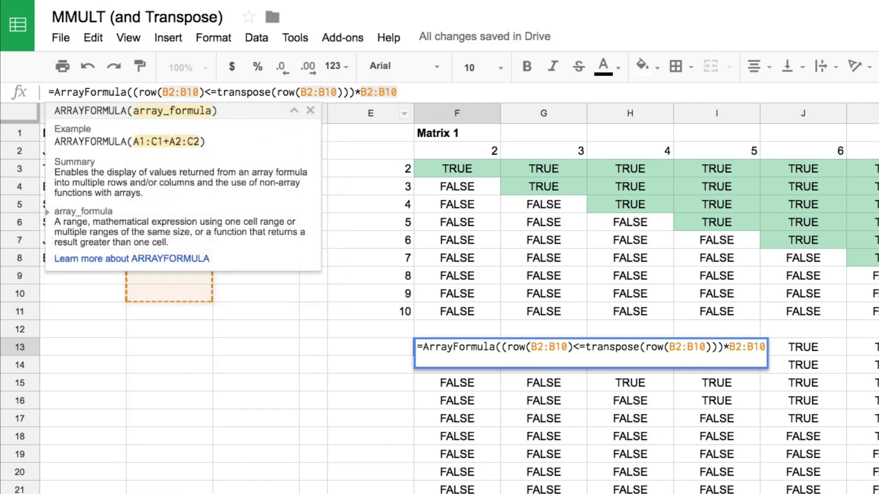
text())
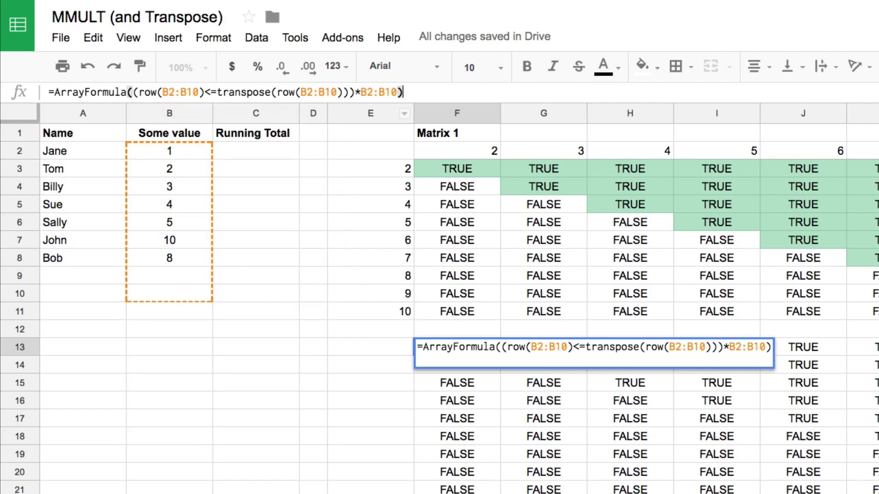
key(Return)
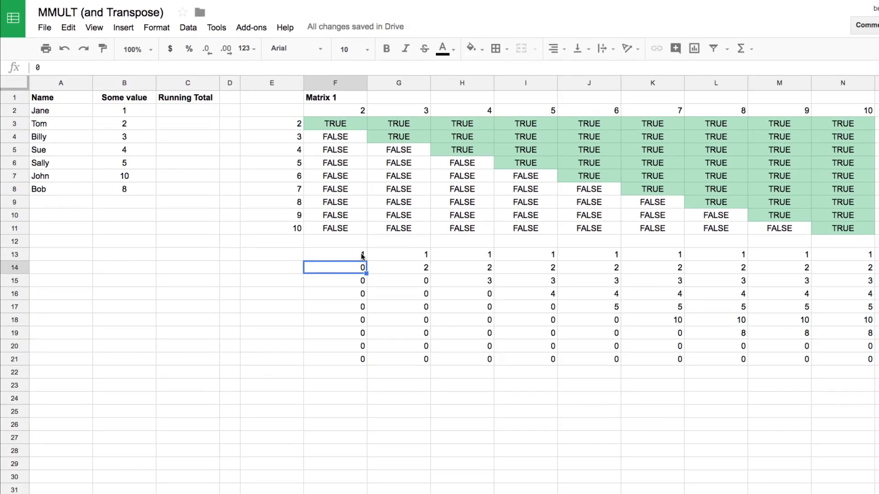
Examine the product matrix F13:N21 column by column against the column B values and the TRUE/FALSE cells of Matrix 1.
drag(363, 256, 849, 359)
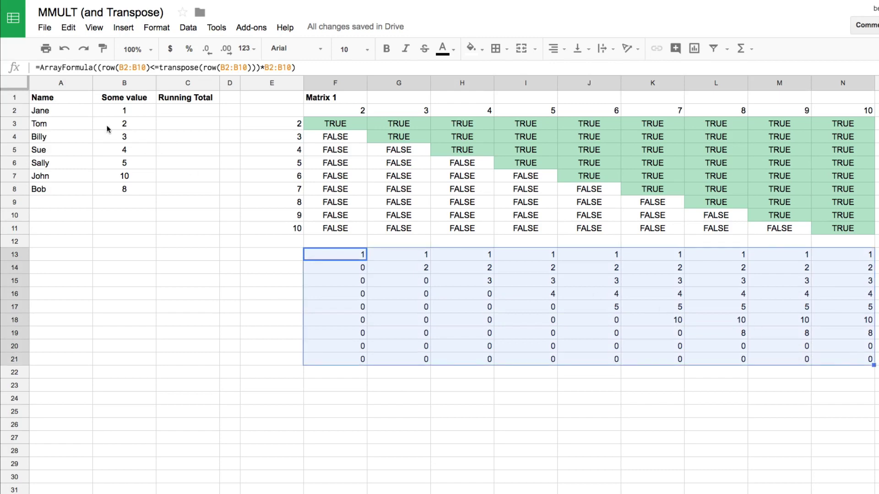
drag(124, 112, 128, 188)
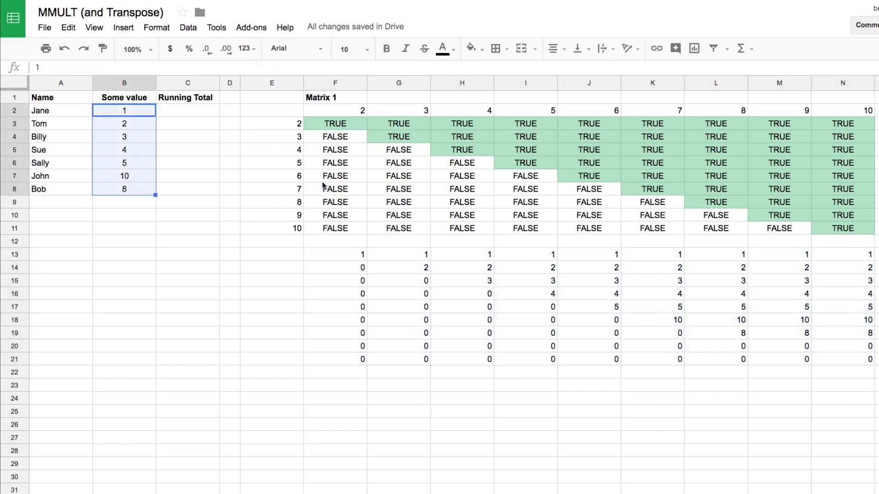
click(298, 153)
drag(331, 151, 413, 155)
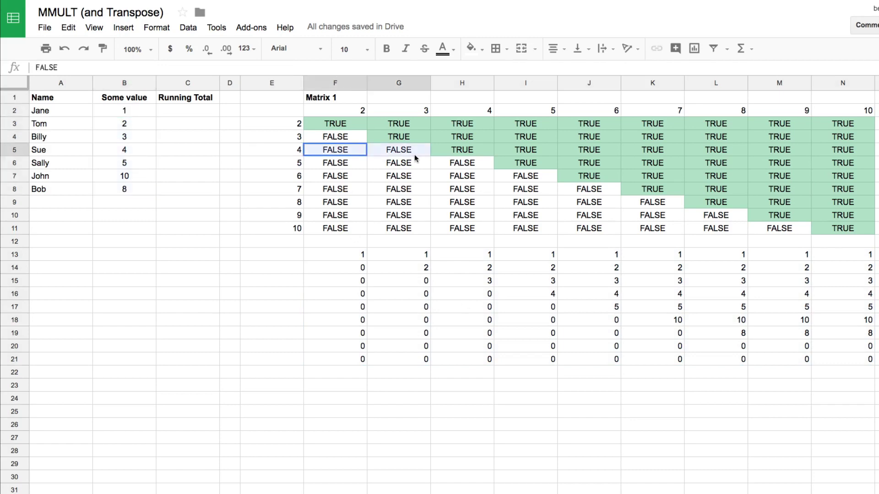
drag(350, 280, 394, 281)
click(468, 153)
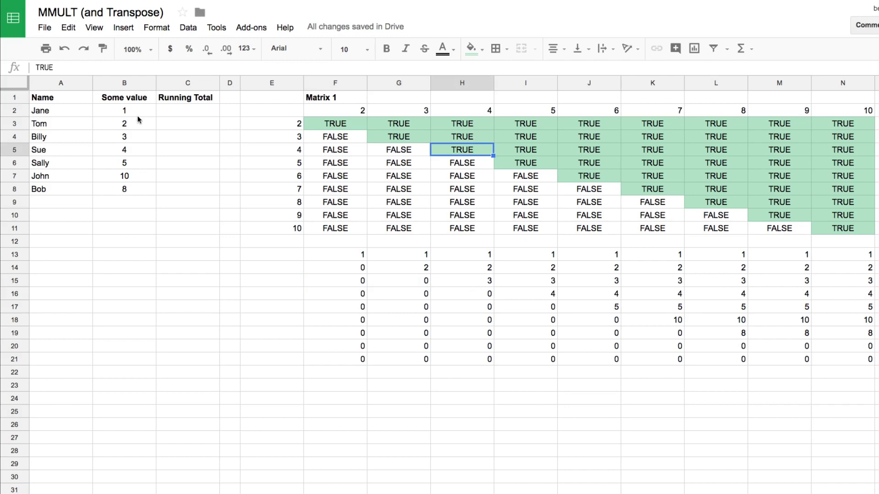
drag(137, 111, 138, 177)
drag(347, 256, 849, 362)
click(347, 249)
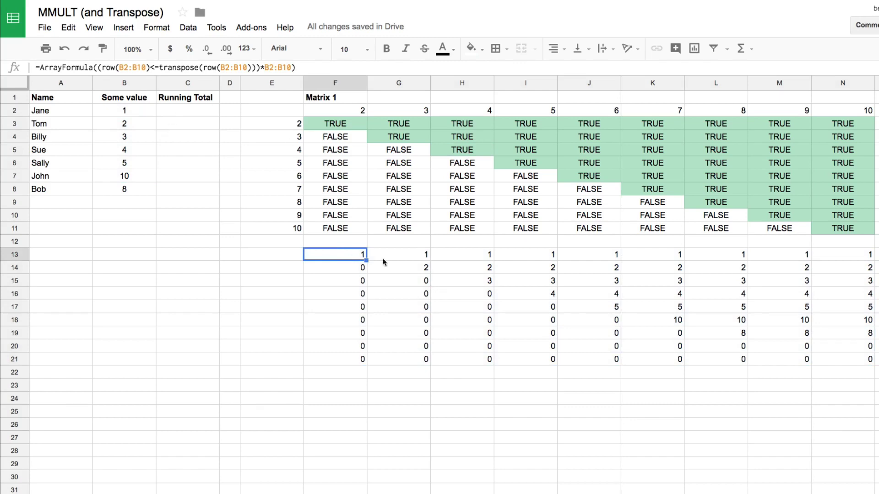
shift+click(361, 359)
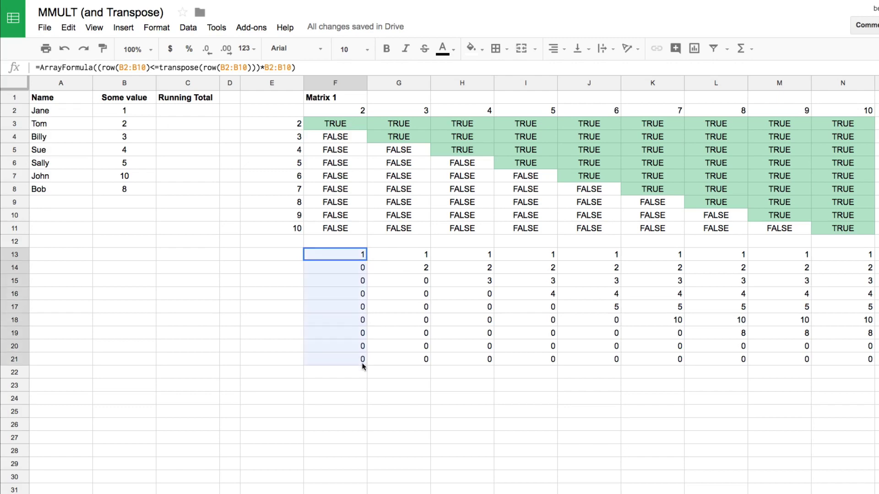
click(412, 255)
shift+click(419, 348)
drag(486, 256, 551, 333)
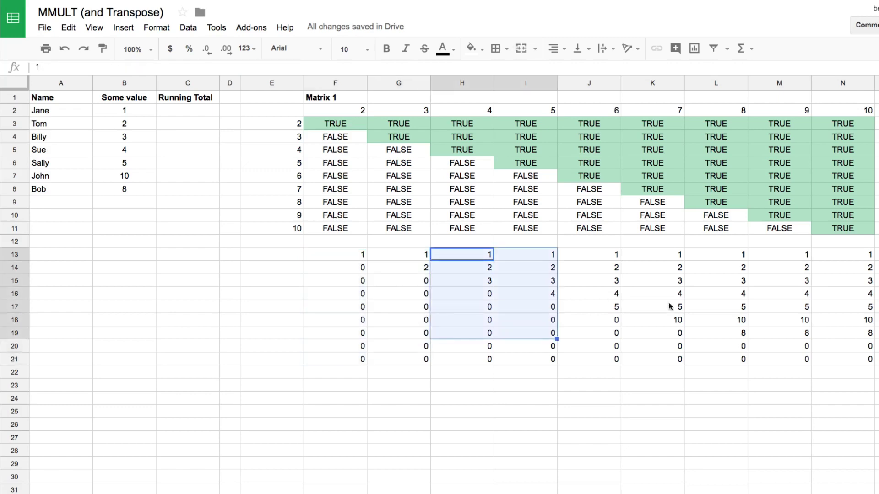
Wrap the F13 product in TRANSPOSE, making it =ArrayFormula(transpose((row(B2:B10)<=transpose(row(B2:B10)))*B2:B10)).
click(336, 256)
click(95, 68)
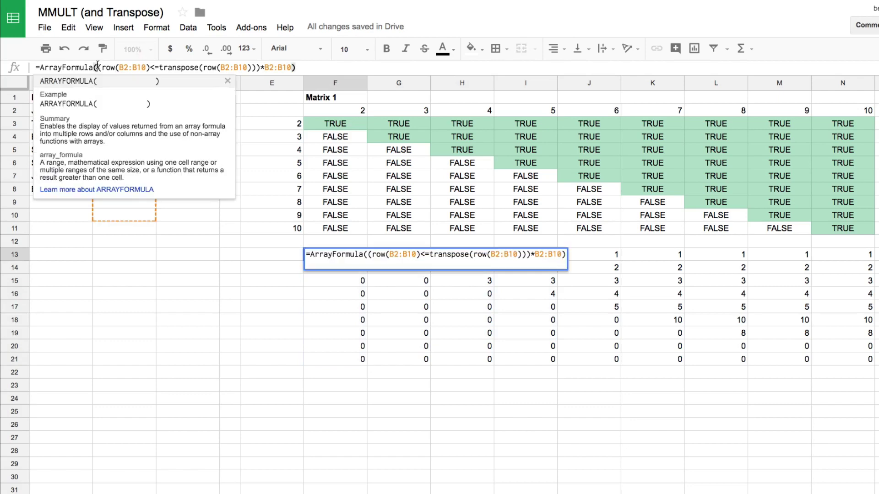
text(trans)
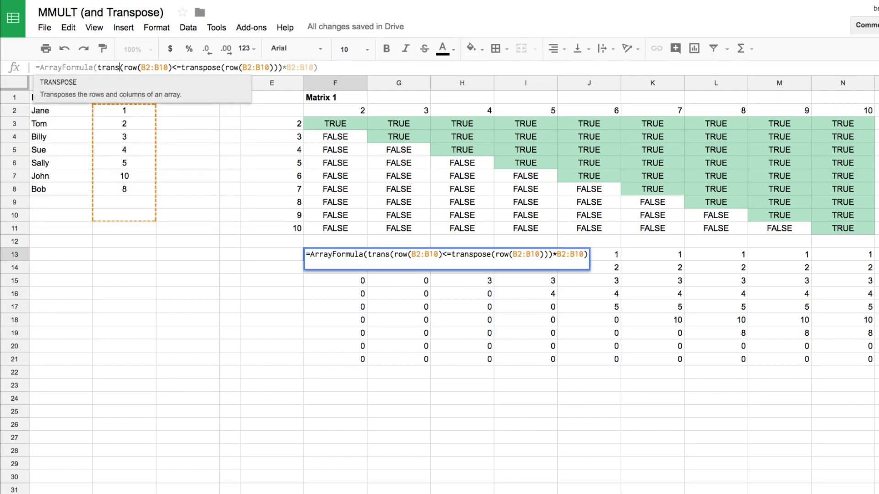
text(pose()
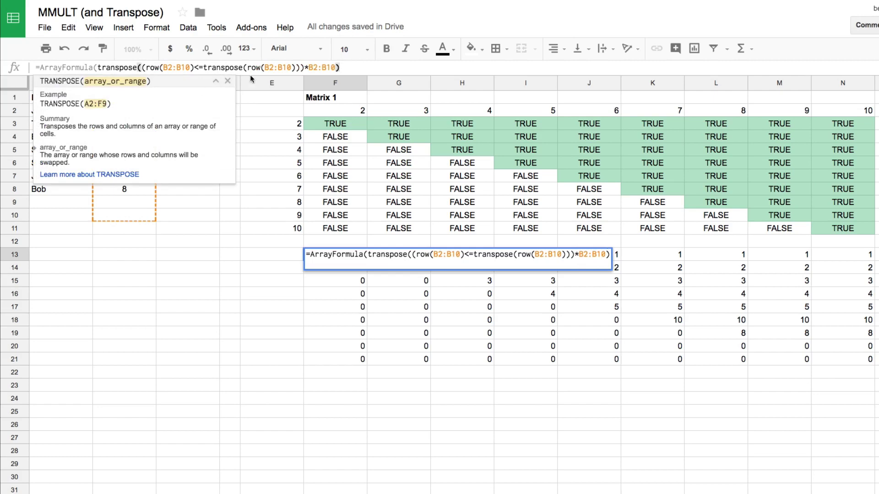
click(340, 67)
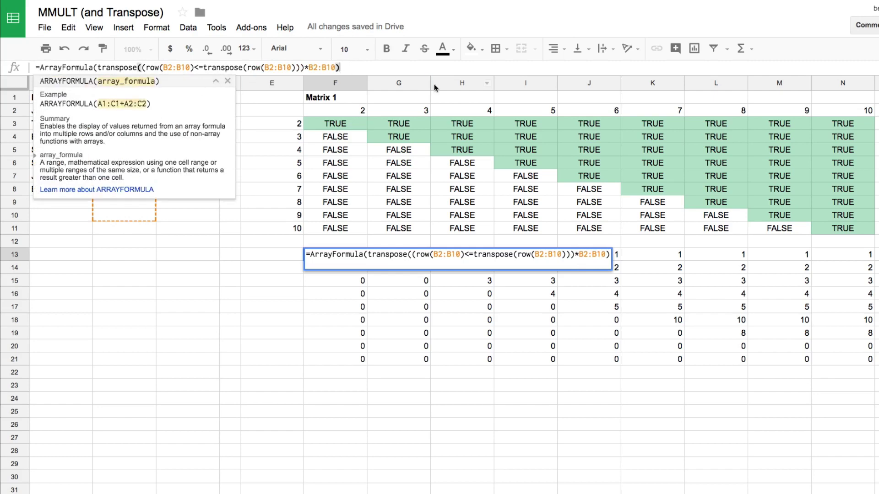
text())
key(Return)
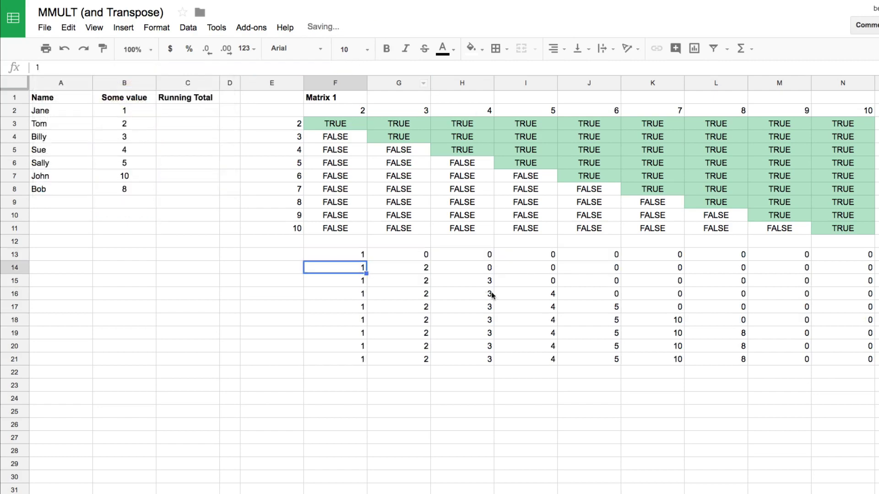
Clear the old comparison matrix in E2:N11 and move the transposed product matrix from F13:N21 up to F2 under Matrix 1.
key(Up)
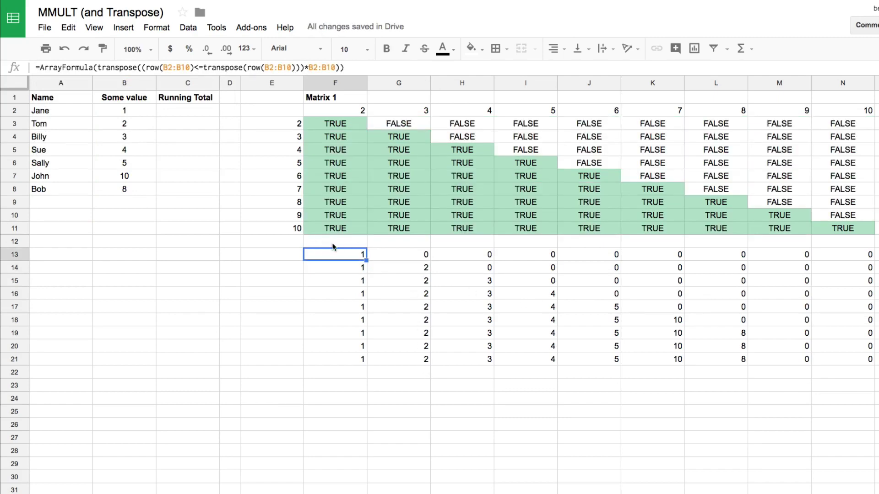
drag(293, 112, 841, 233)
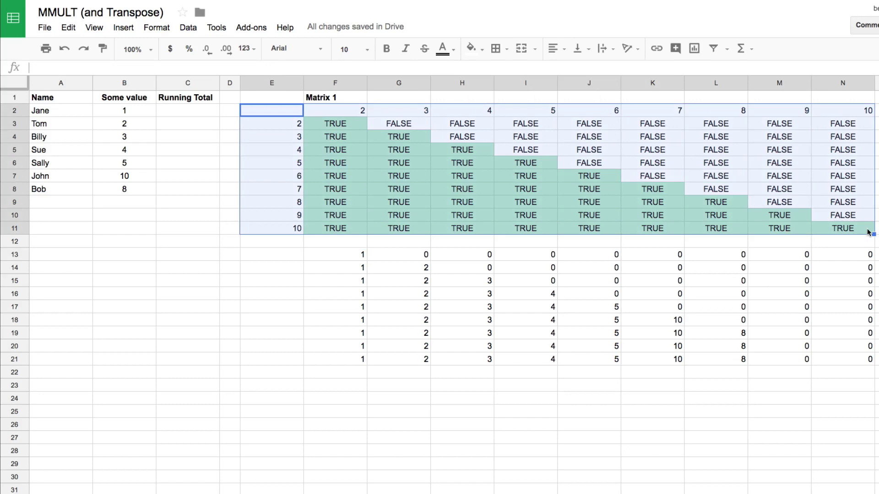
key(Delete)
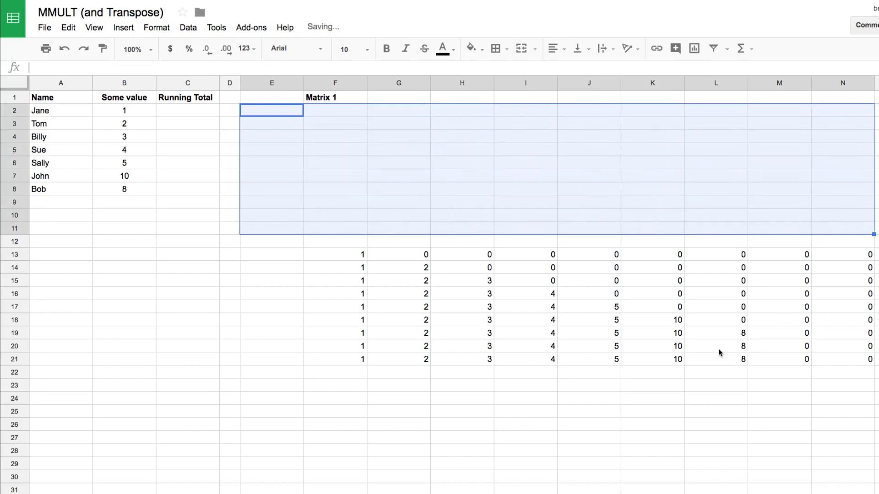
drag(357, 258, 846, 358)
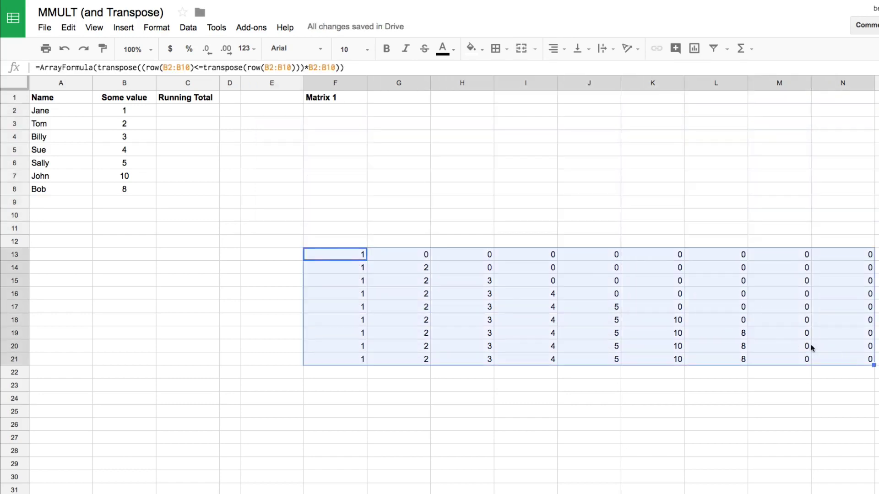
drag(350, 248, 363, 118)
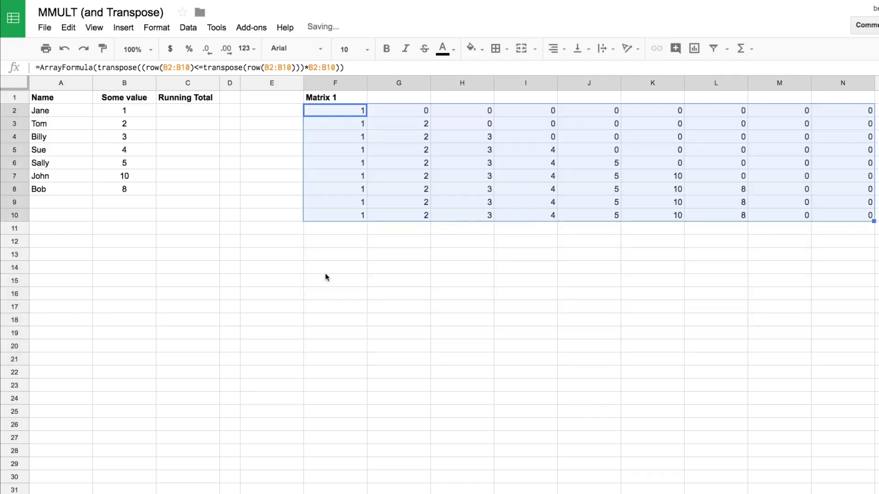
Add the bold heading Matrix 2 in F12.
click(340, 245)
text(Matrix)
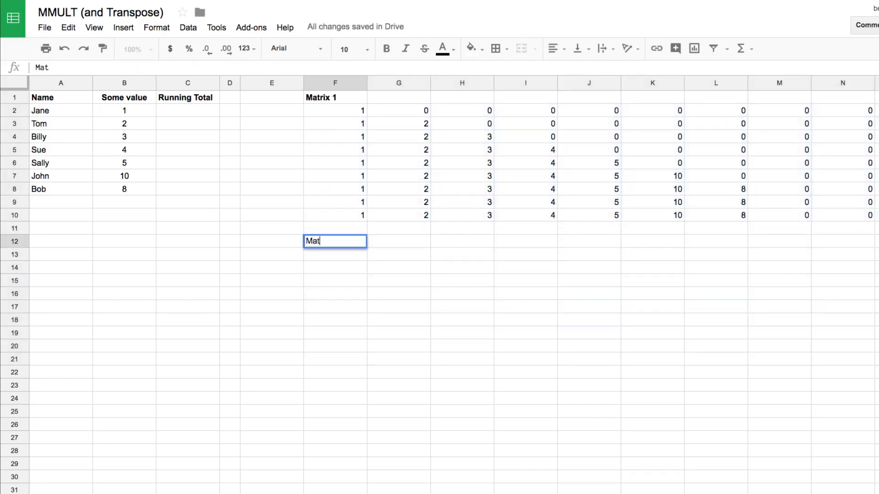
key(Return)
key(Up)
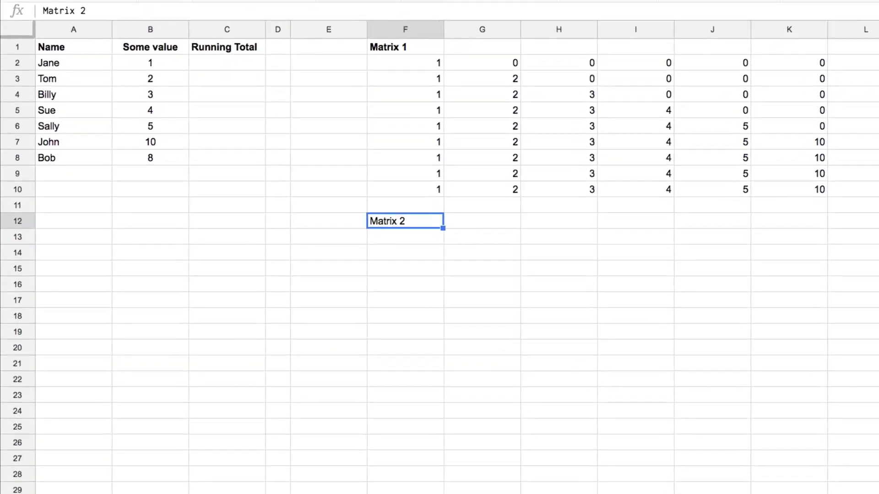
key(ctrl+b)
Build Matrix 2 in F13 with the formula =ArrayFormula(sign(b2:b10)).
key(Down)
key(Down)
key(Up)
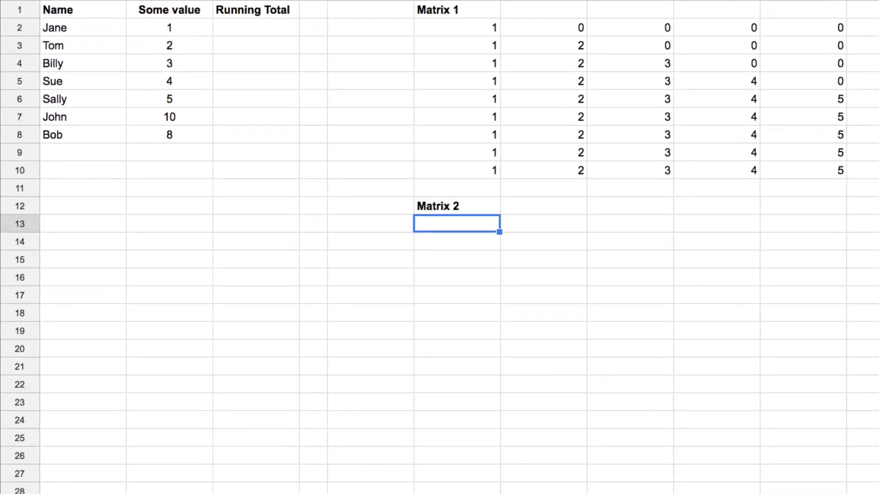
text(=sign()
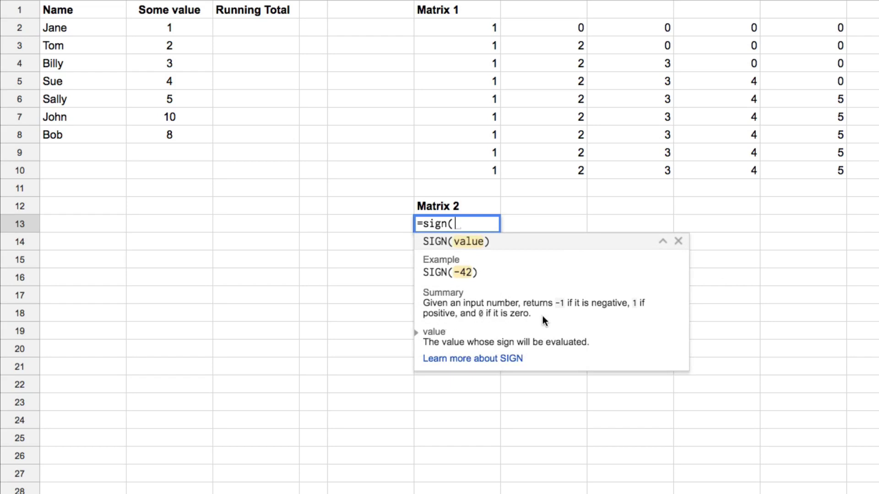
text(b)
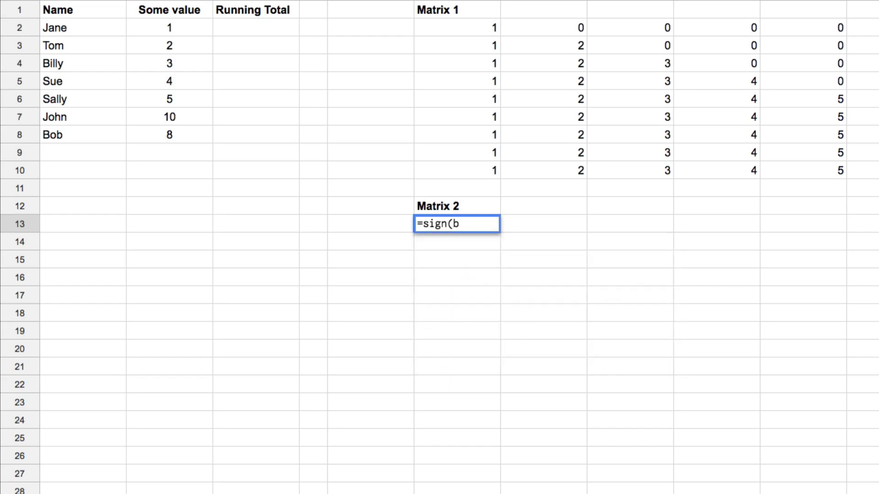
text(2:b10))
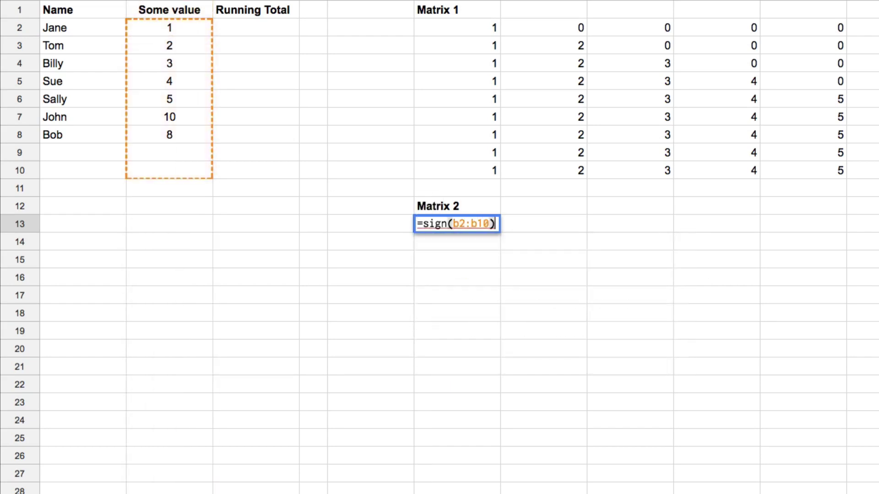
key(ctrl+shift+Return)
key(BackSpace)
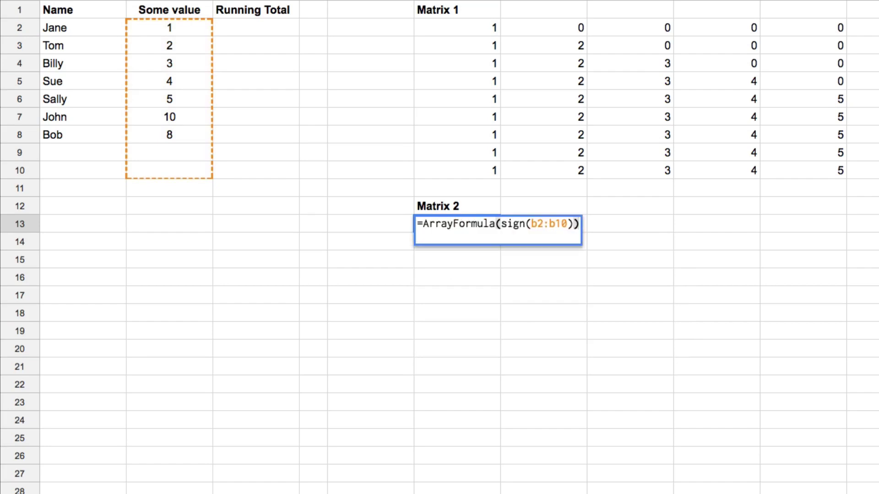
key(Return)
Examine the Matrix 2 column F13:F21 against the column B values, and compare its size with the rows of Matrix 1.
drag(198, 29, 195, 170)
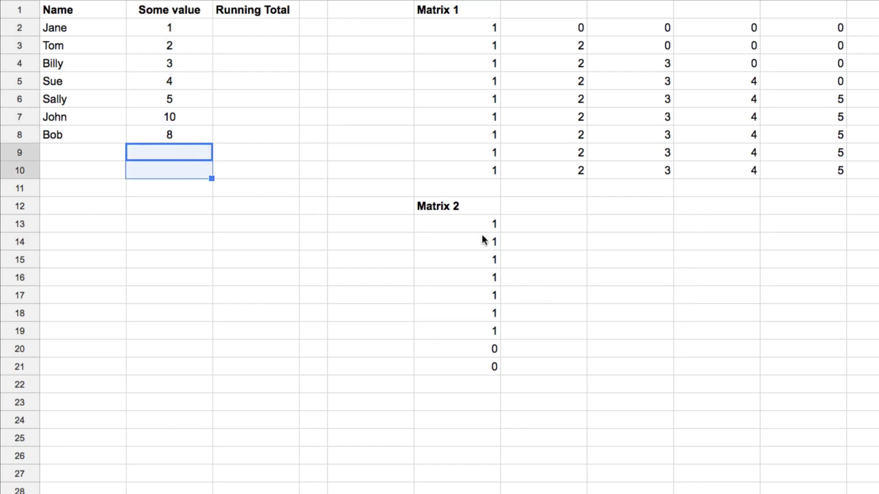
drag(477, 226, 489, 366)
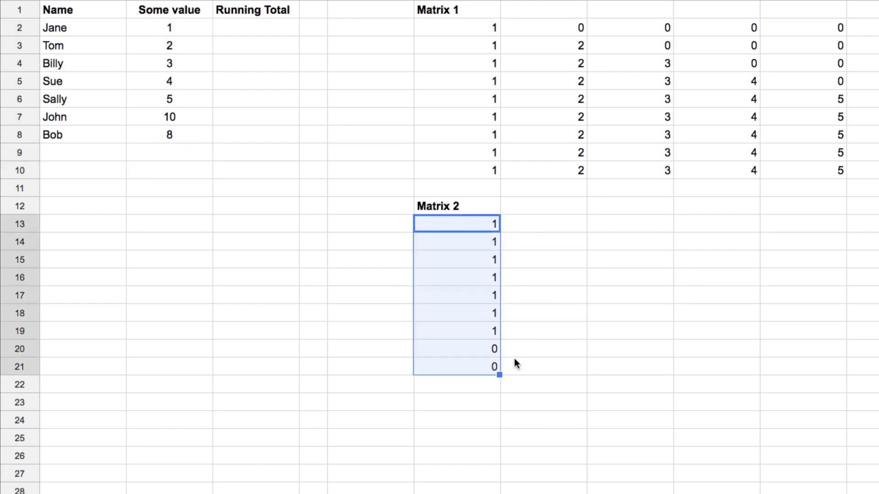
click(471, 405)
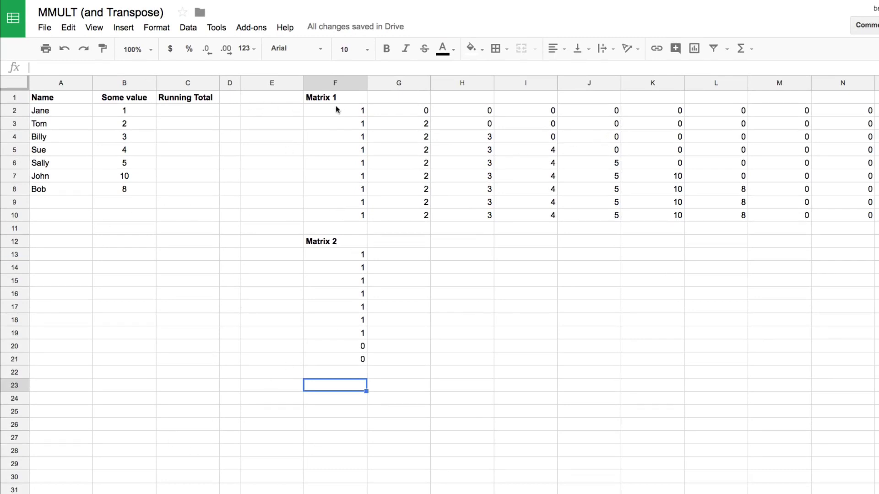
drag(341, 110, 860, 112)
drag(351, 256, 356, 359)
click(340, 163)
drag(341, 112, 847, 214)
drag(346, 255, 350, 359)
click(352, 111)
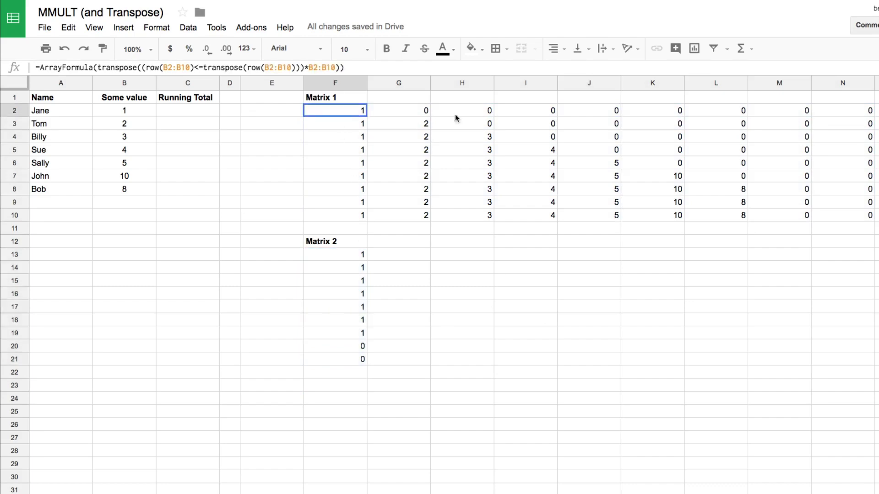
drag(393, 115, 843, 125)
drag(342, 255, 346, 360)
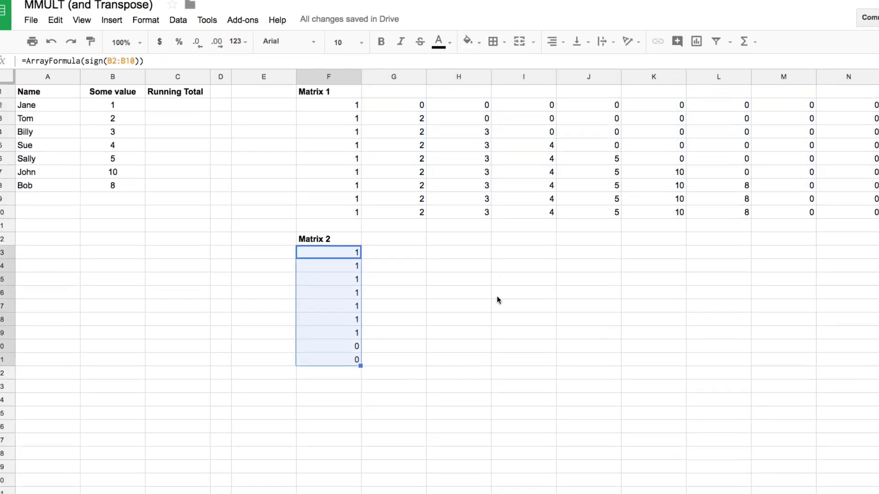
Label H12 as MMULT.
click(478, 243)
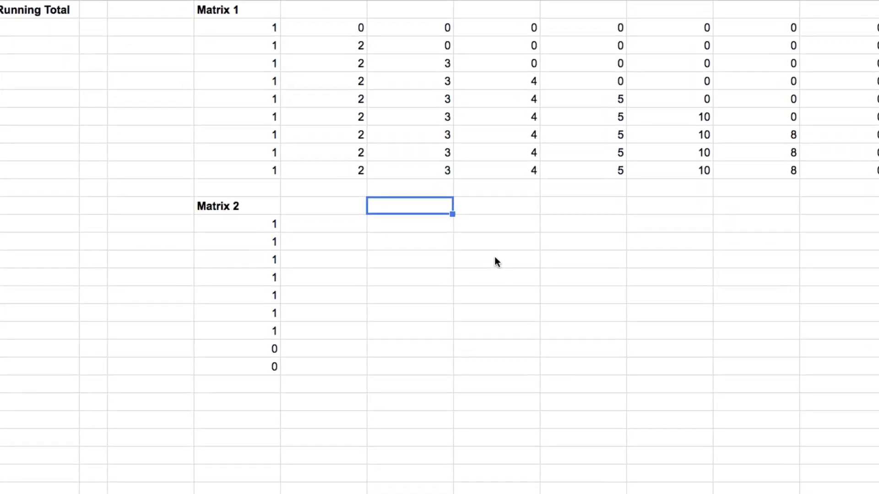
text(MMULT)
key(Return)
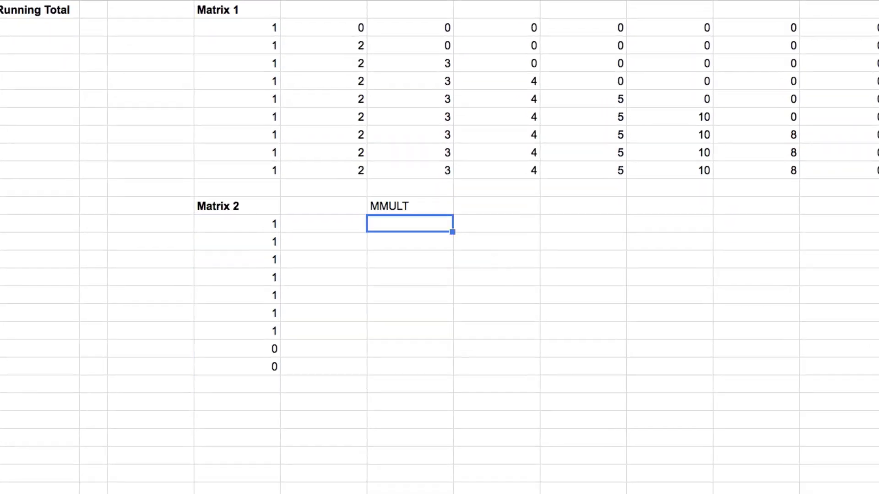
Multiply Matrix 1 by Matrix 2 in H13 with the formula =mmult(F2:N10,F13:F21).
text(=)
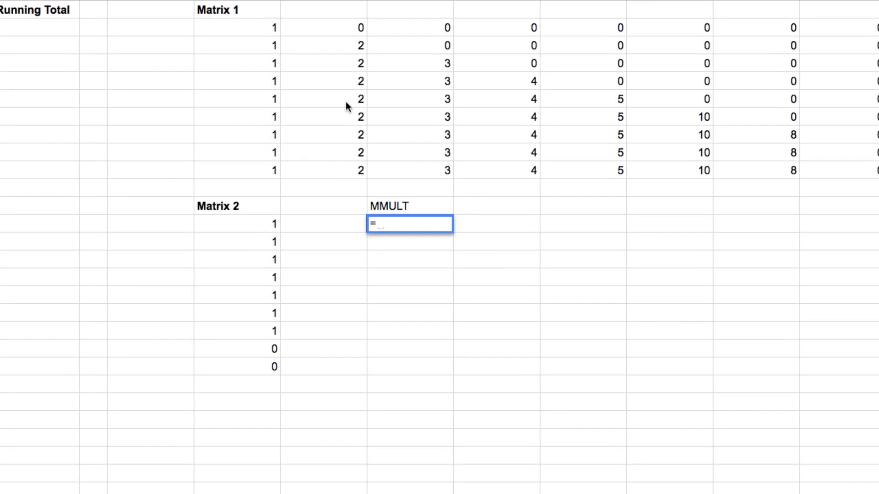
text(mmult()
drag(249, 32, 875, 176)
text(,)
drag(254, 220, 250, 368)
text())
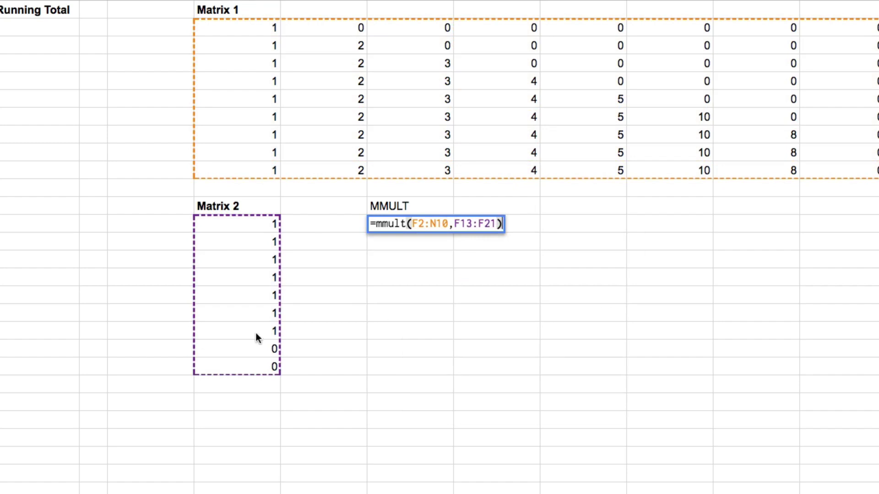
key(Return)
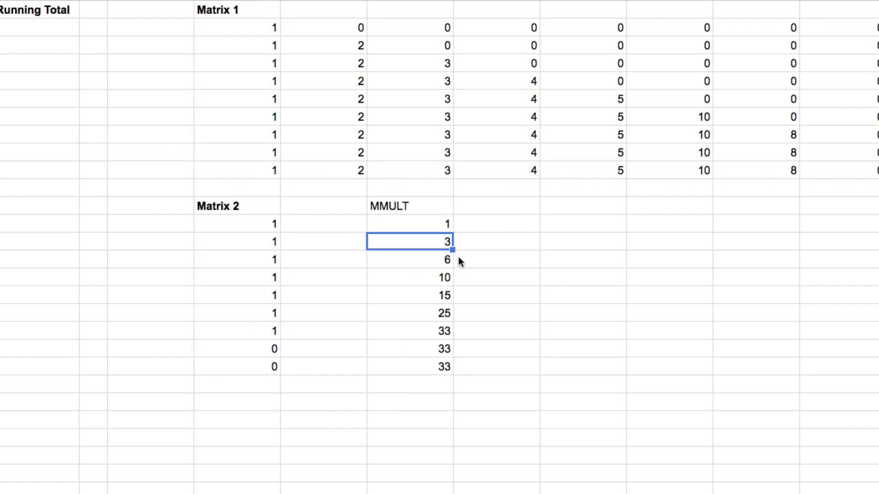
Trace how the MMULT results in H13:H15 come from the first three rows of Matrix 1 and the Matrix 2 column.
drag(430, 224, 430, 366)
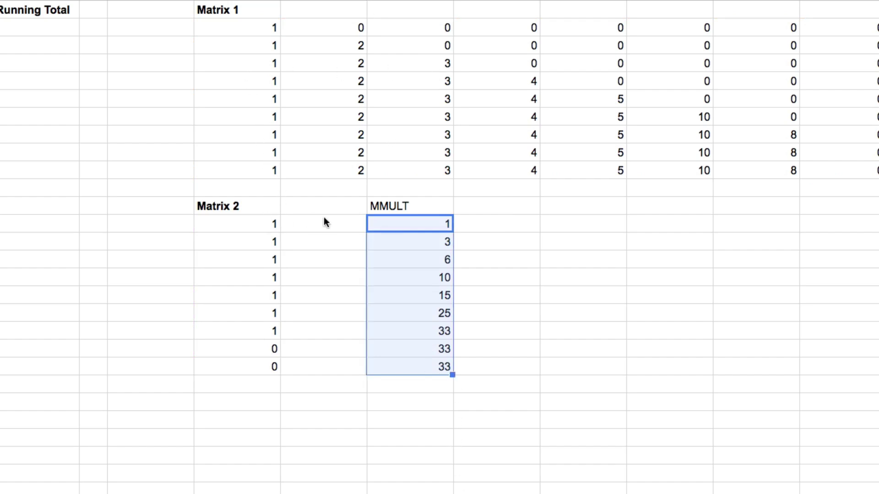
click(261, 35)
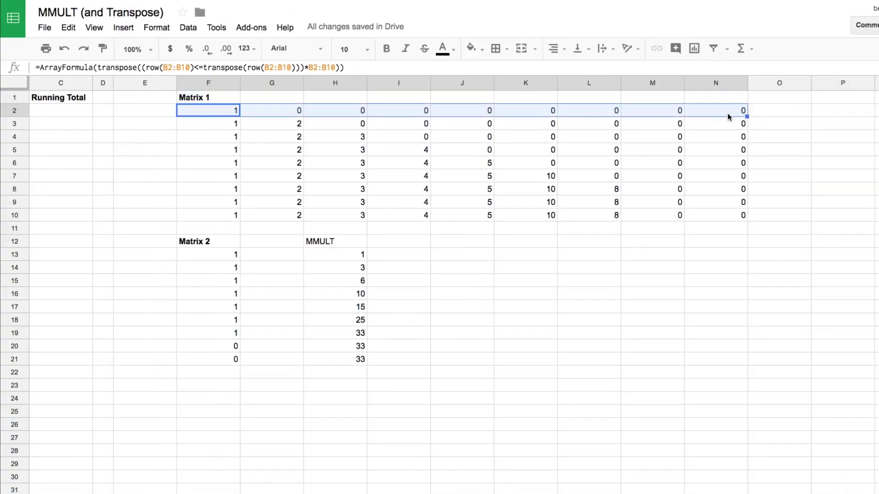
drag(238, 256, 236, 358)
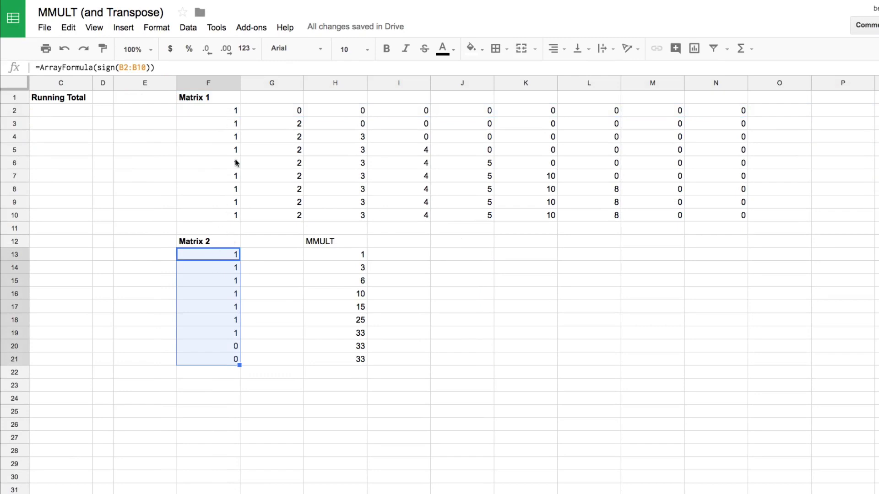
drag(215, 127, 723, 124)
drag(215, 258, 221, 362)
click(362, 271)
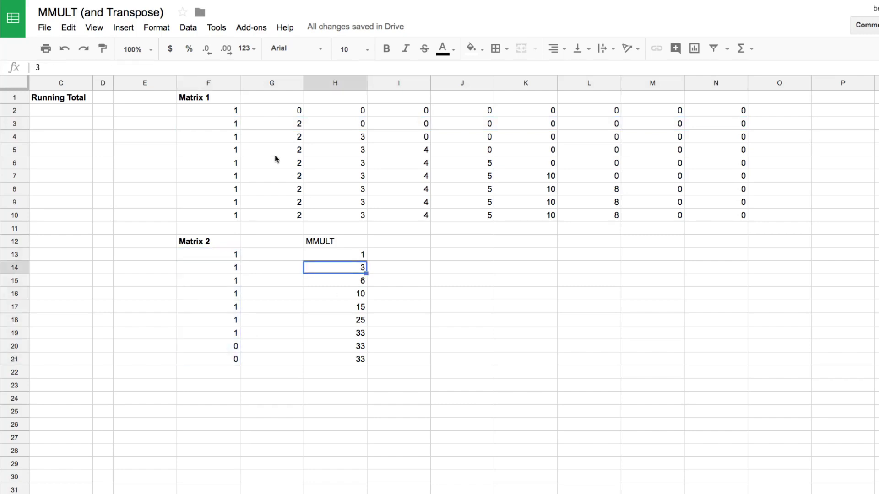
click(235, 131)
click(272, 125)
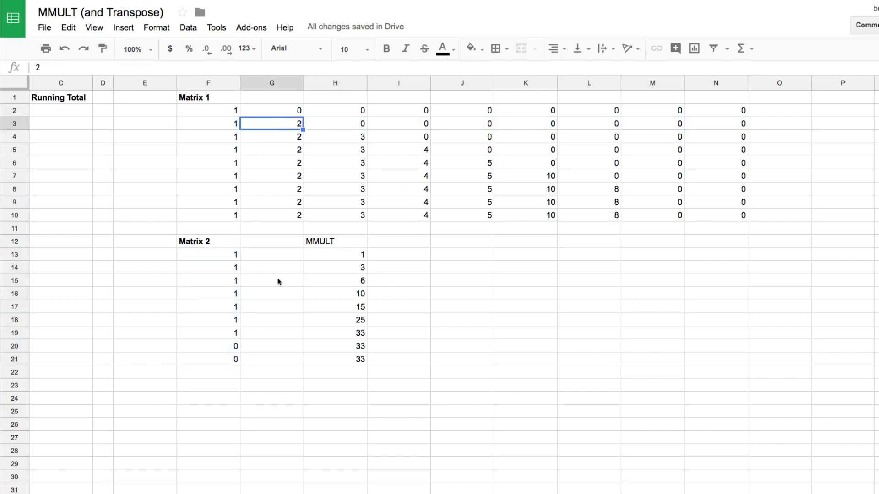
drag(219, 139, 330, 140)
drag(224, 256, 221, 285)
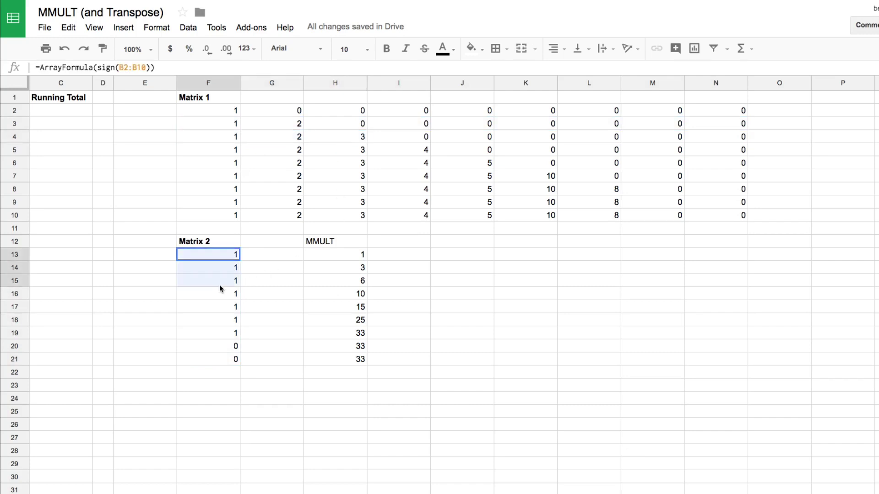
click(352, 284)
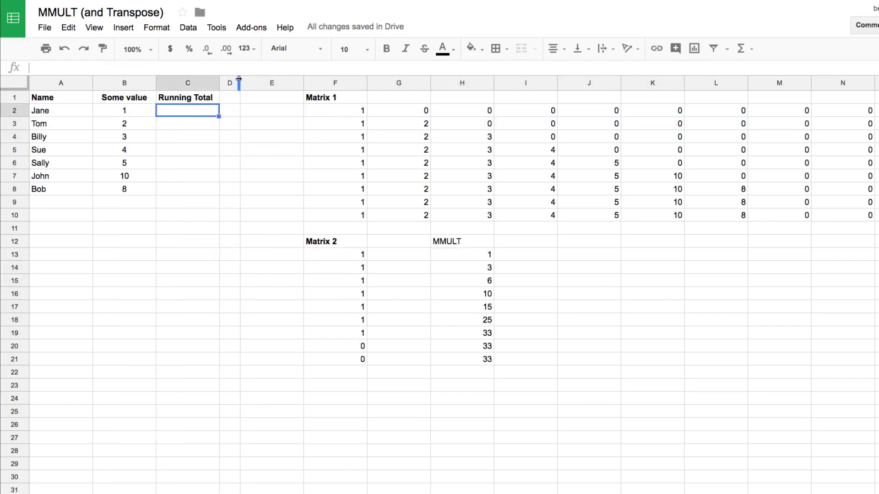
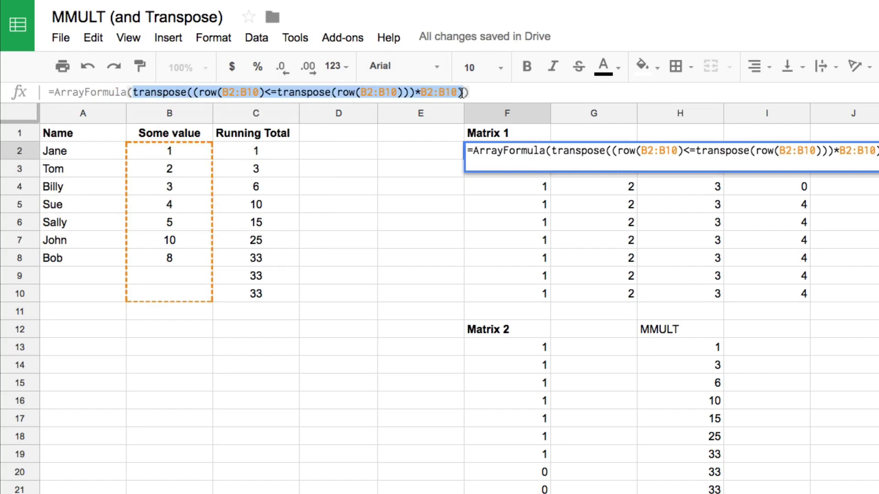
Replace F2:N10 in the C2 MMULT formula with transpose((row(B2:B10)<=transpose(row(B2:B10)))*B2:B10) from F2, and wrap the whole formula in ArrayFormula.
key(Escape)
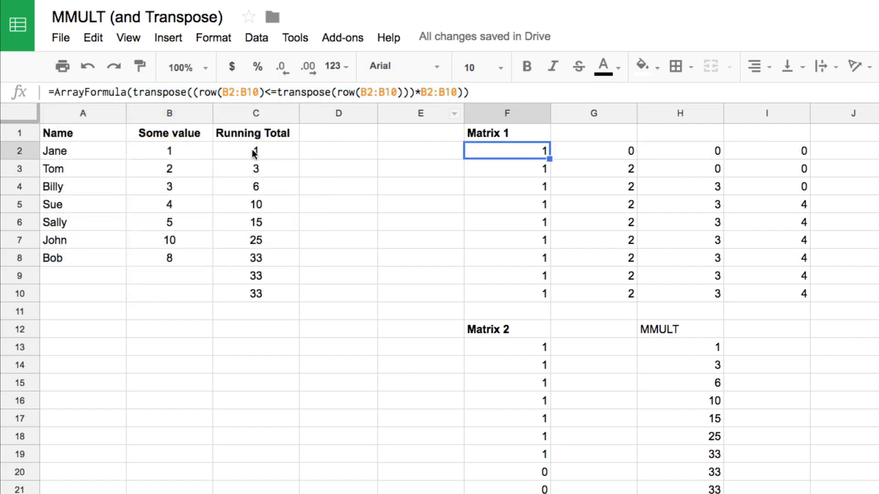
click(253, 151)
drag(128, 92, 91, 93)
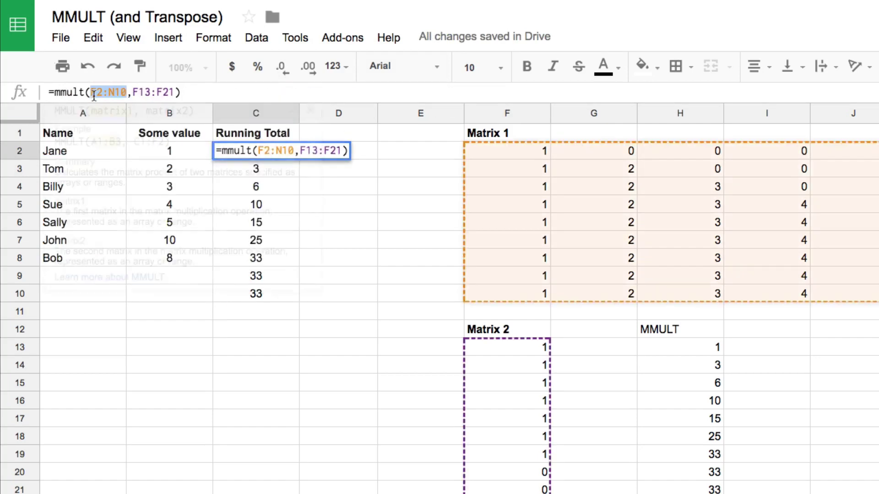
text(transpose((row(B2:B10)<=transpose(row(B2:B10)))*B2:B10))
key(ctrl+shift+Return)
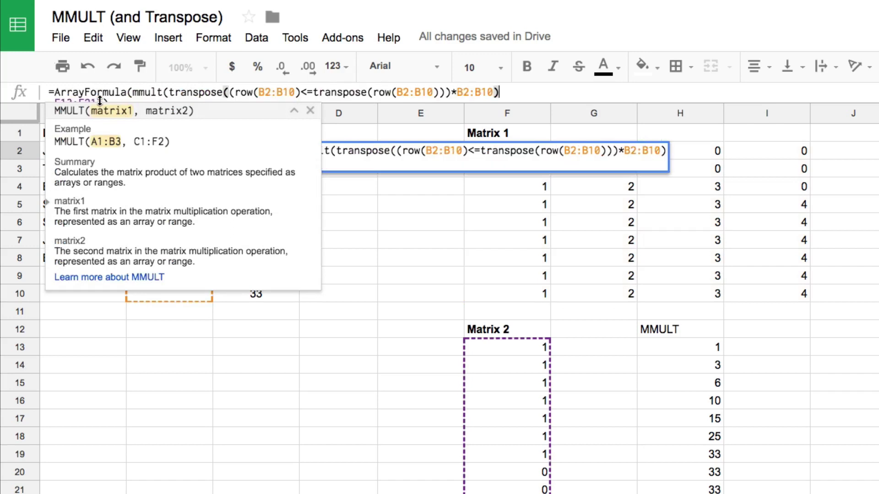
key(Return)
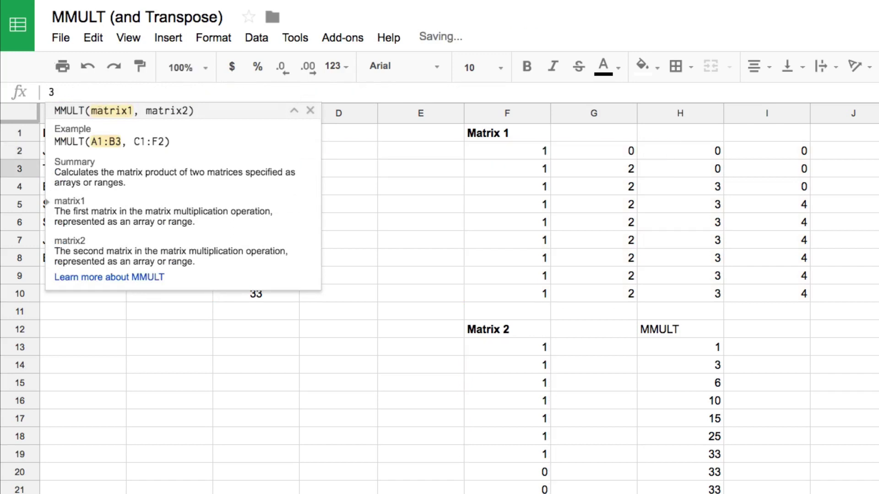
Replace the F13:F21 argument in the C2 MMULT formula with sign(B2:B10) taken from the Matrix 2 formula in F13.
click(535, 349)
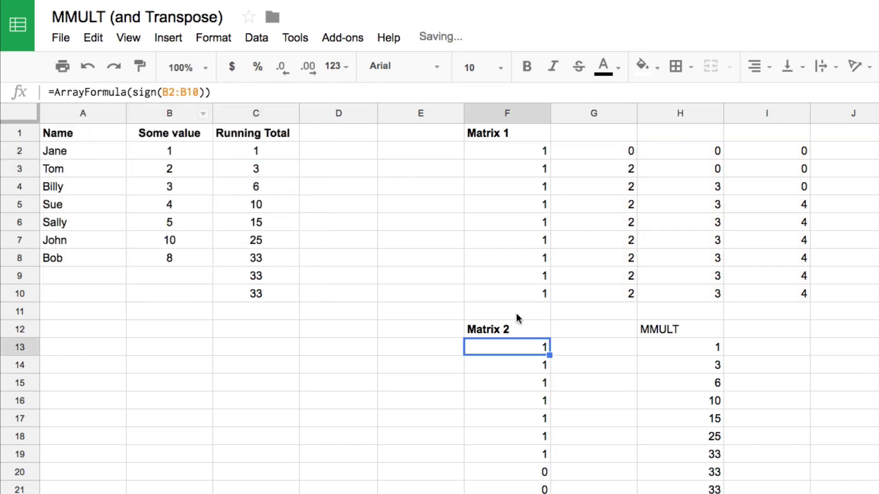
drag(133, 92, 197, 93)
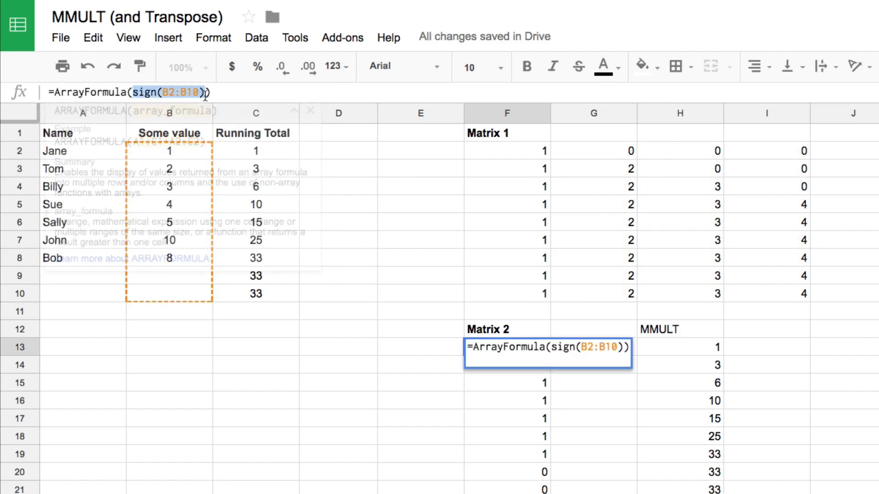
key(Escape)
click(250, 151)
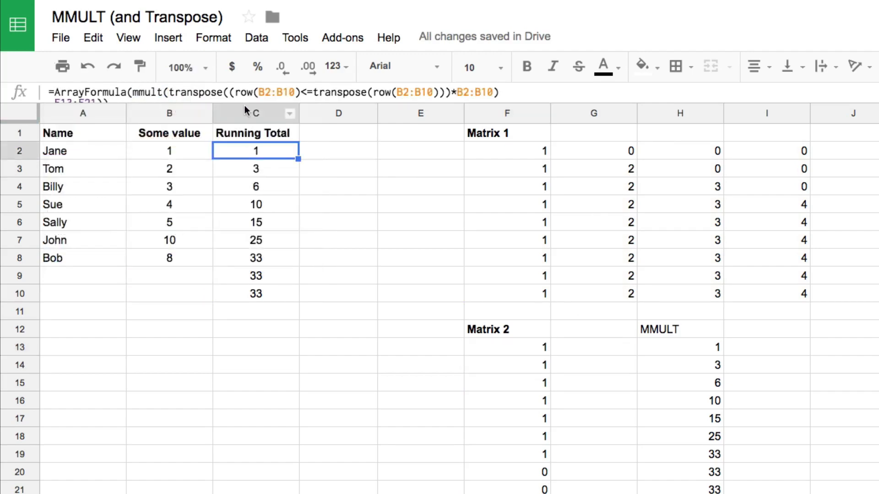
drag(245, 102, 246, 143)
click(107, 104)
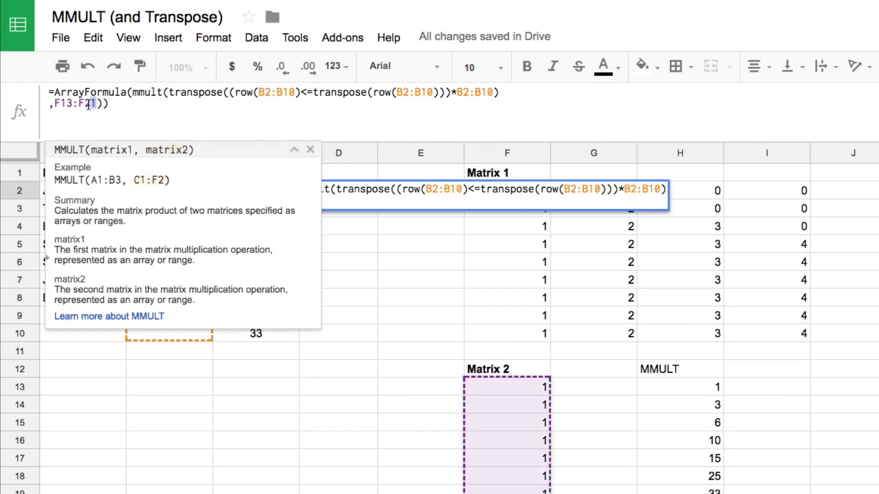
drag(96, 103, 54, 104)
text(sign(B2:B10))
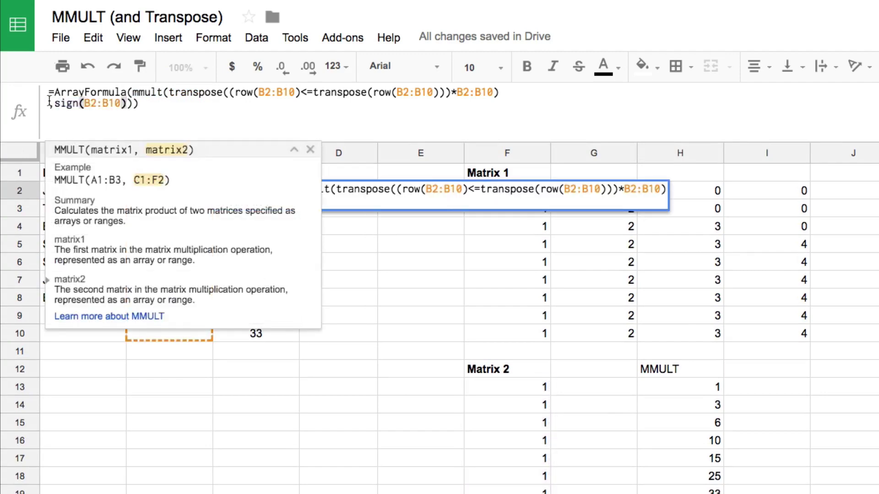
Remove the line break before the sign(B2:B10) argument in the C2 formula and commit it.
click(49, 103)
key(BackSpace)
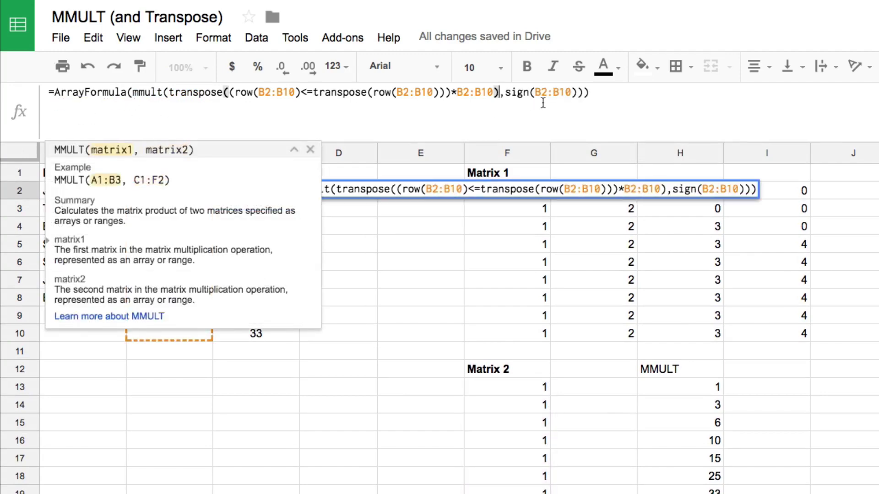
click(604, 92)
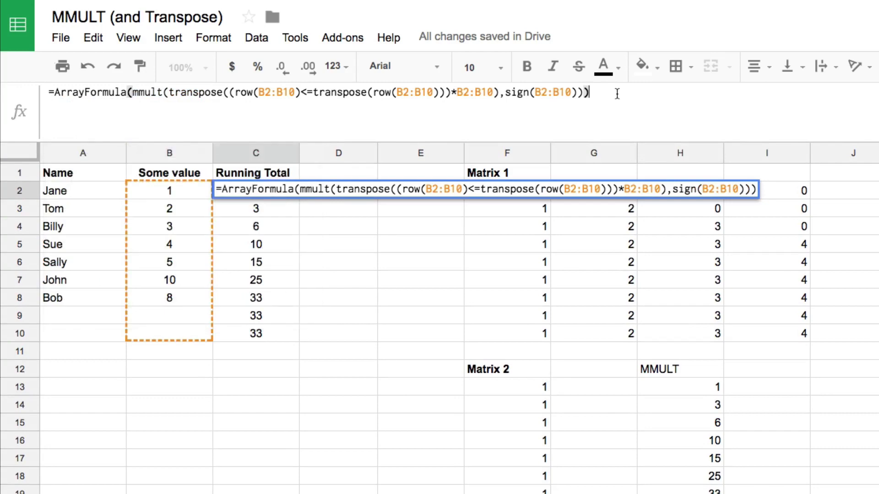
key(Return)
key(Up)
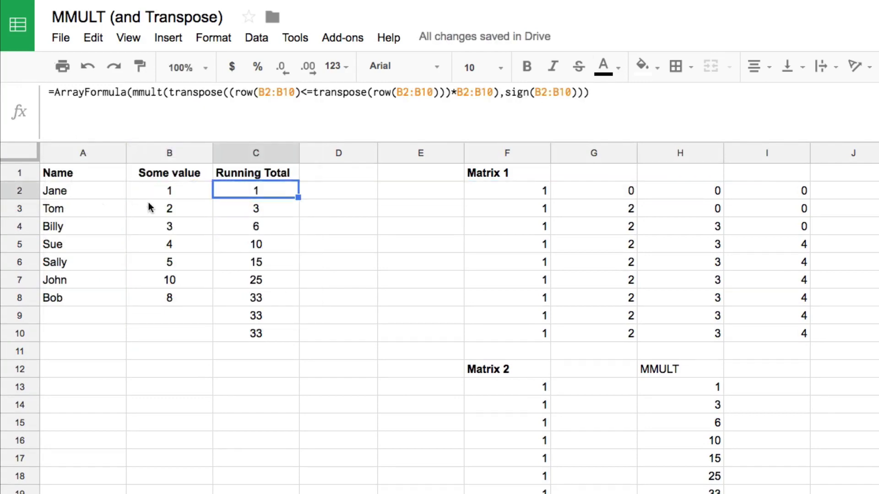
Wrap the MMULT expression in C2 in an IF inside ArrayFormula, with B2:B10 as the condition and the MMULT as the true value.
click(240, 316)
key(shift+Down)
click(183, 321)
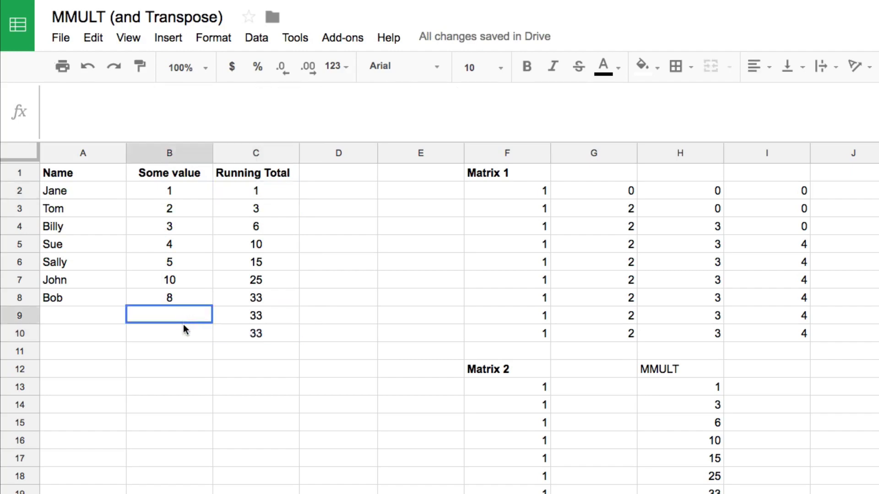
key(shift+Down)
click(244, 191)
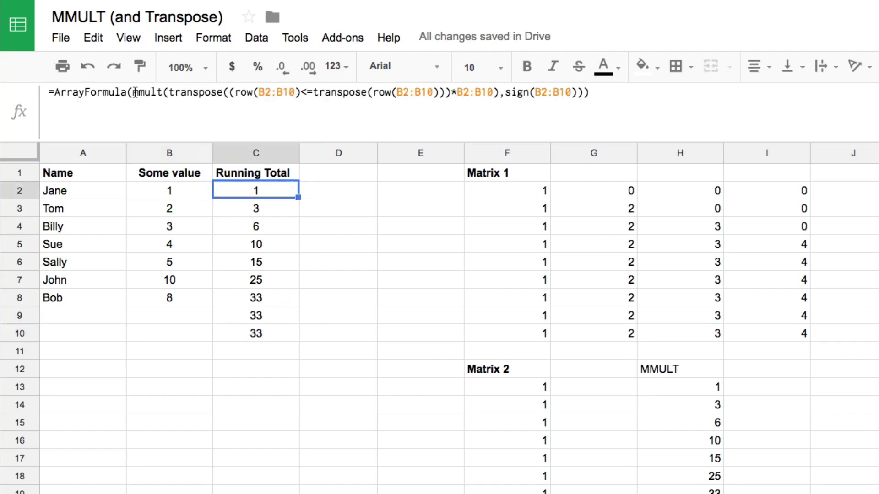
click(131, 92)
text(if(b2:)
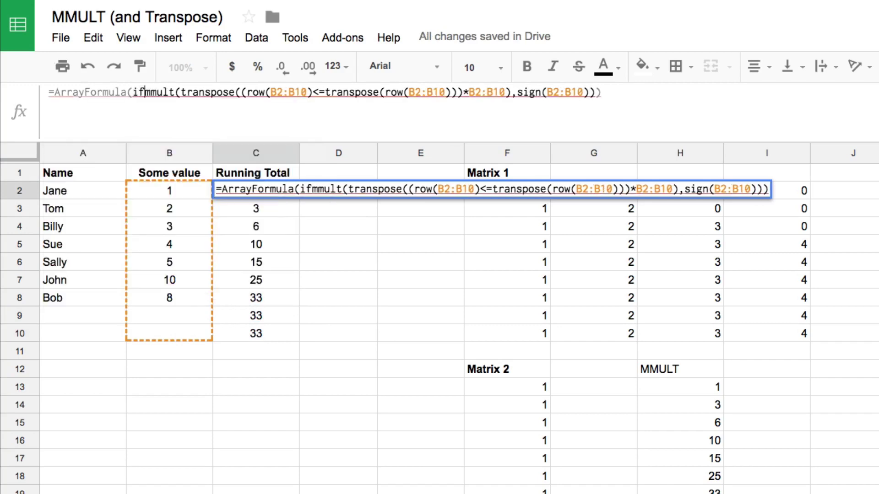
text(B10)
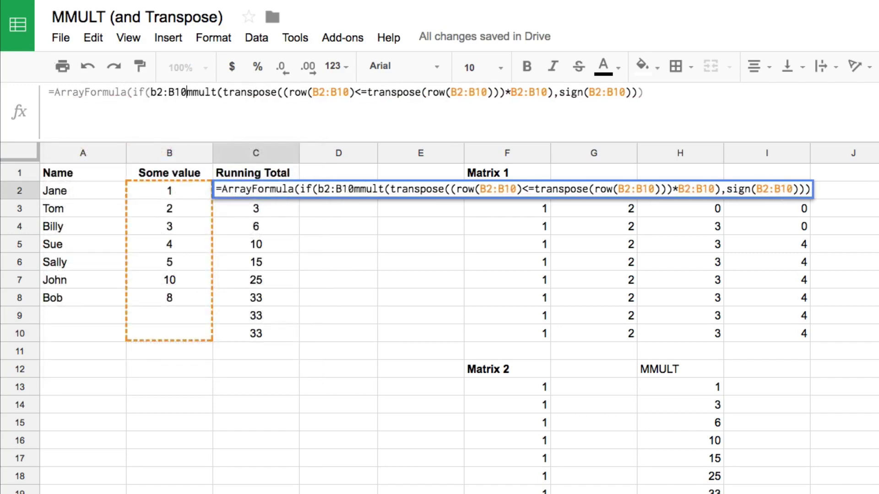
text(,)
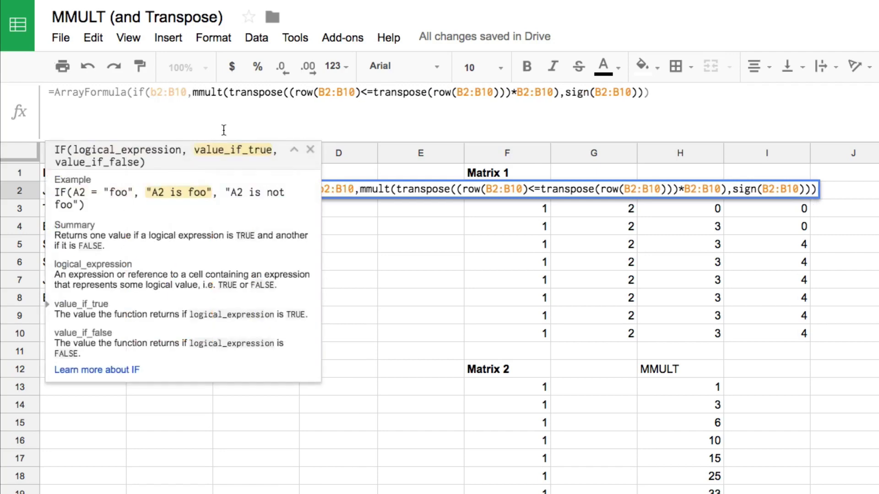
click(645, 91)
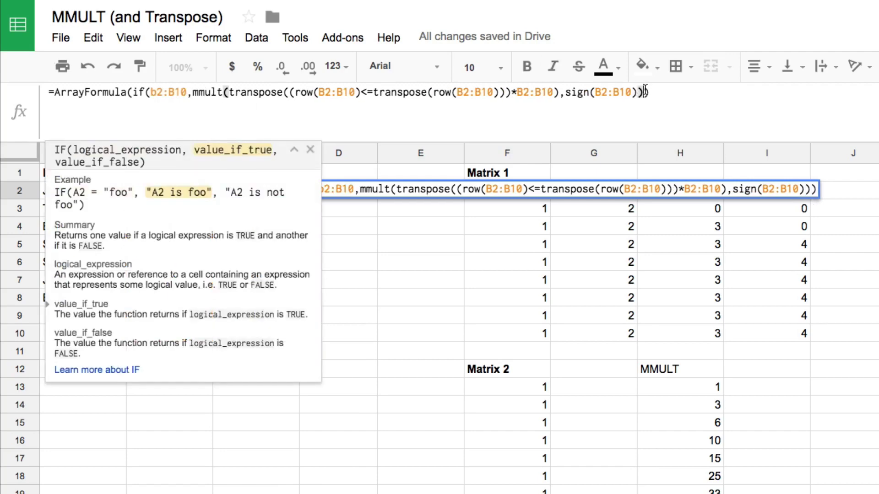
text(,)
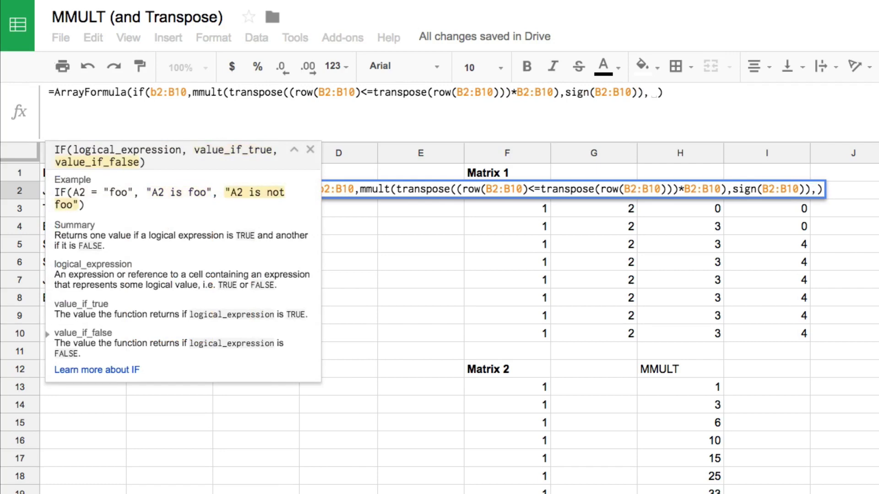
text("")
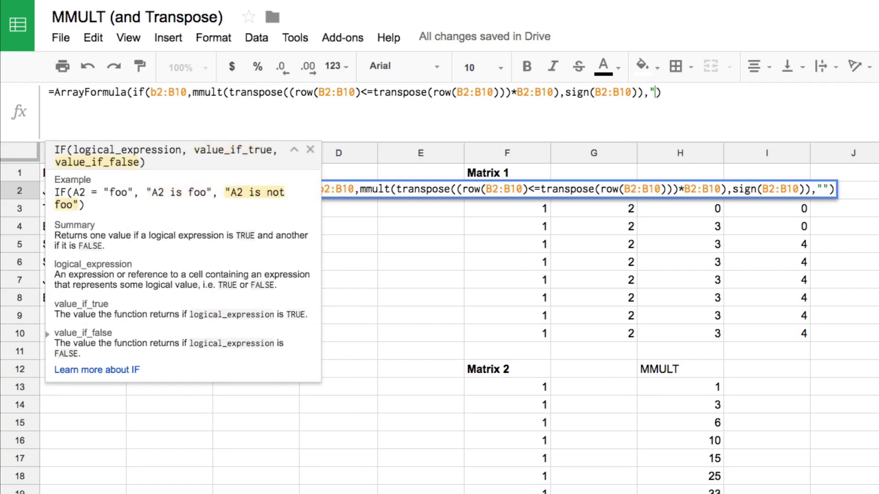
key(BackSpace)
key(BackSpace)
text("")
key(BackSpace)
key(BackSpace)
Set the IF's false value in C2 to iferror(1/0), commit the formula, and check the Running Total cells from row 9 down.
text(if)
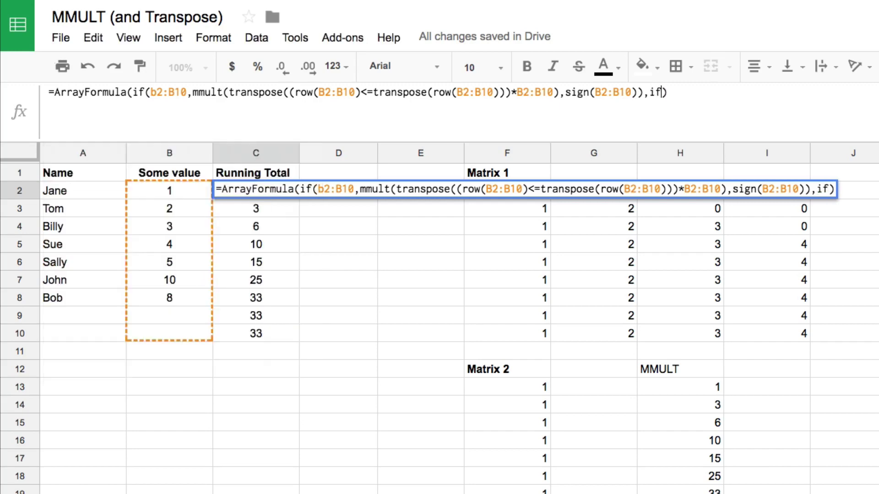
text(error()
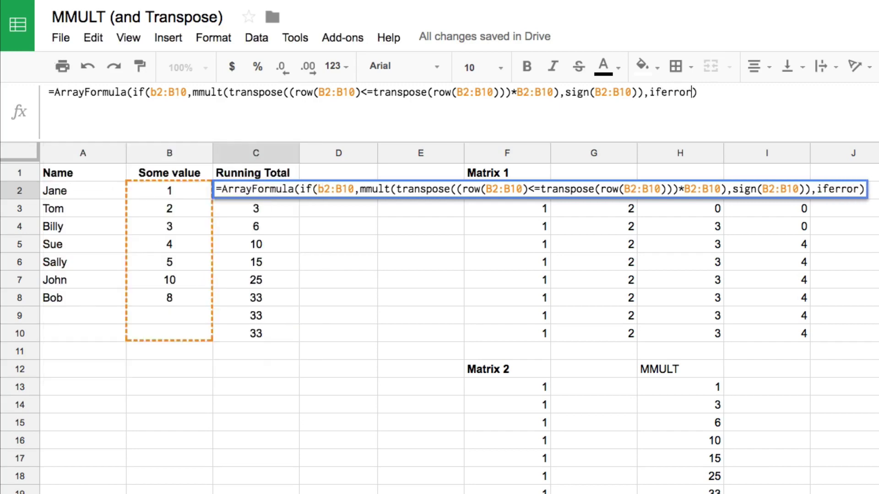
text(1/0)
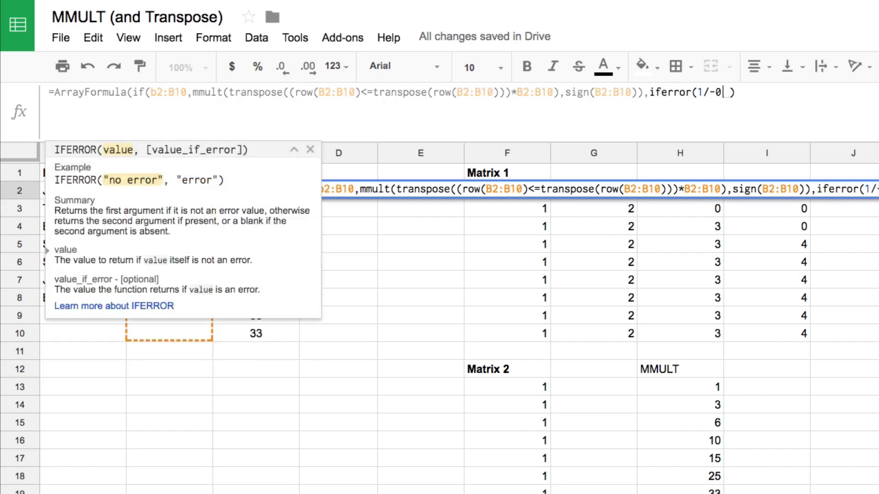
key(BackSpace)
text(0))
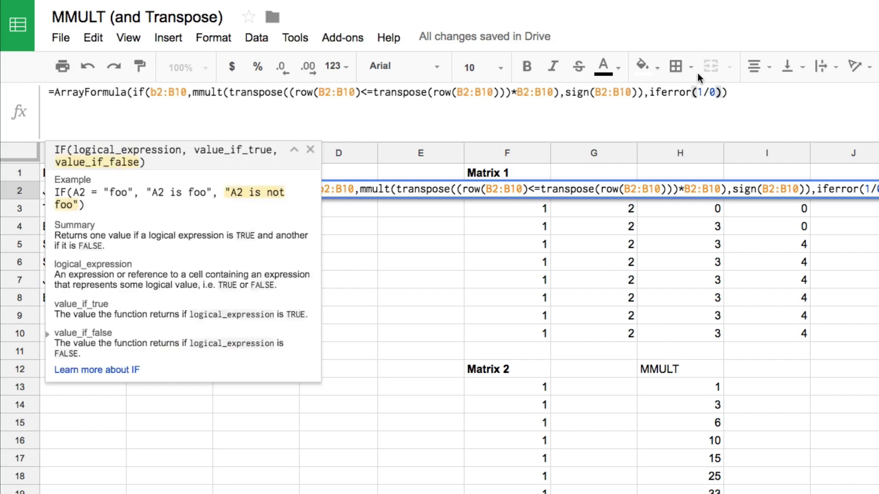
drag(696, 92, 717, 92)
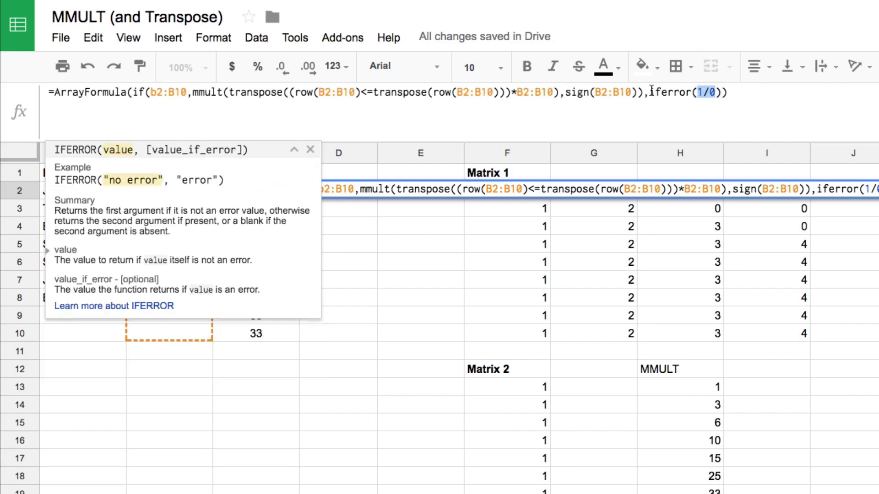
drag(649, 91, 723, 91)
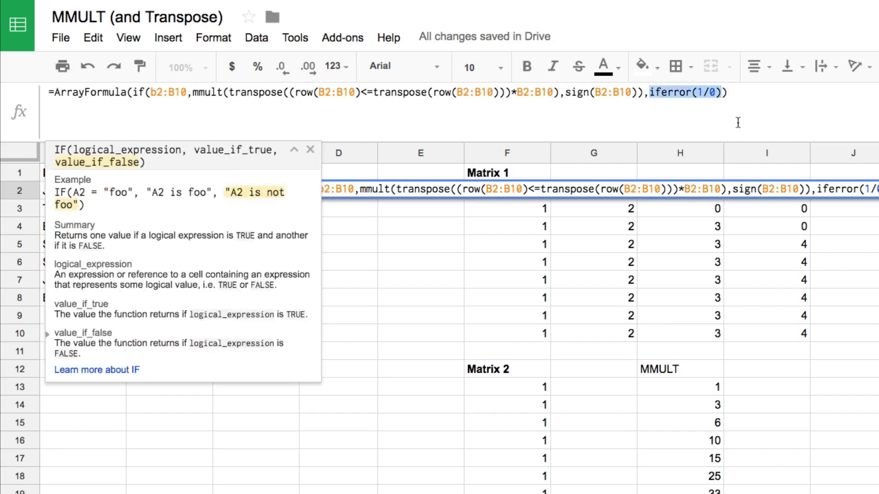
key(Return)
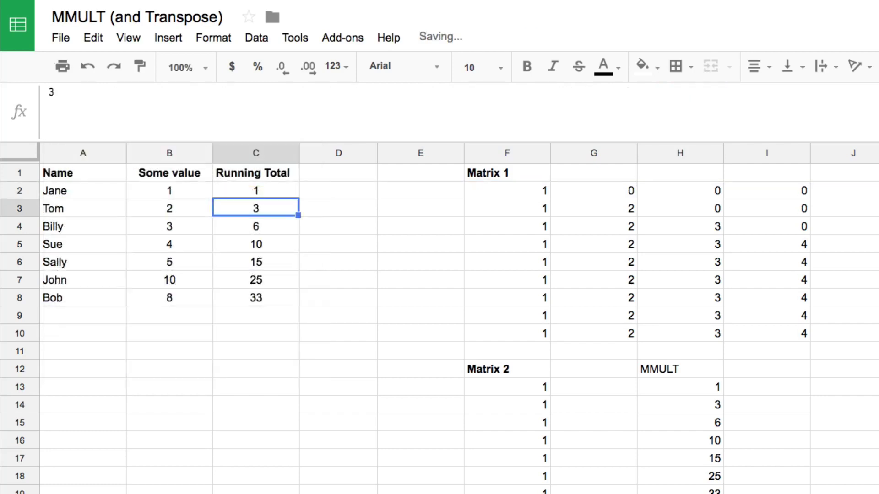
click(256, 190)
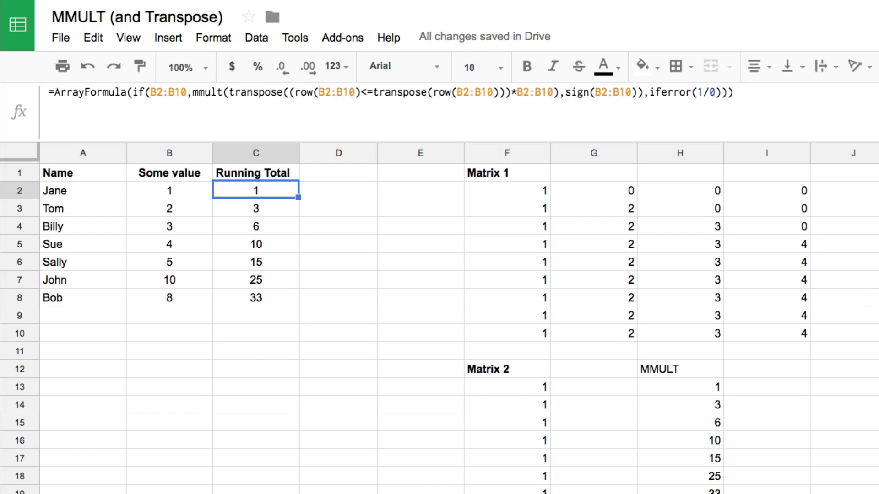
drag(266, 313, 266, 416)
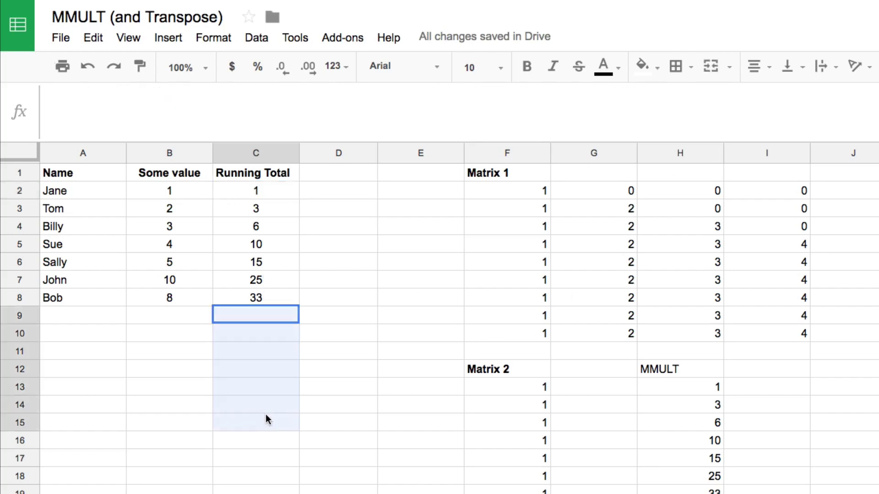
click(275, 319)
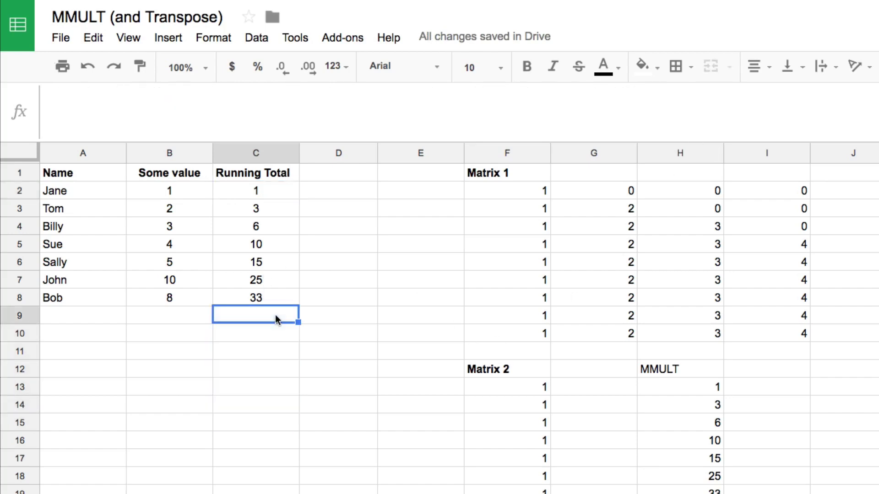
Extend the IF condition and the first ROW range in the C2 formula to B2:B1000.
click(268, 189)
click(187, 92)
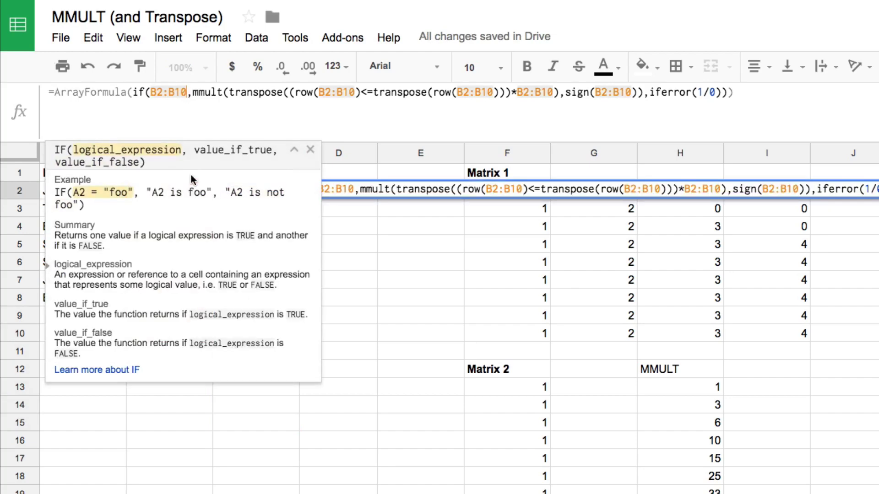
text(00)
click(367, 93)
text(00)
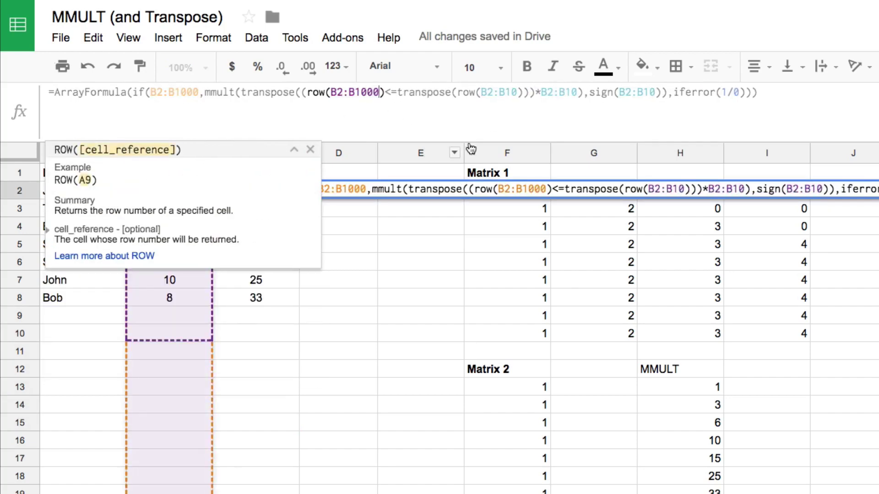
Extend the transposed ROW, multiplier and SIGN ranges in the C2 formula to B2:B1000 and commit it.
click(518, 92)
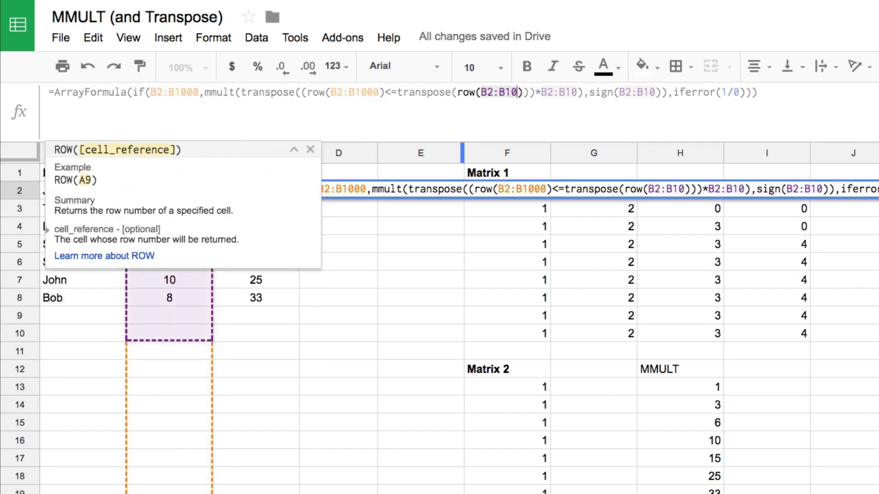
text(0000)
key(BackSpace)
key(BackSpace)
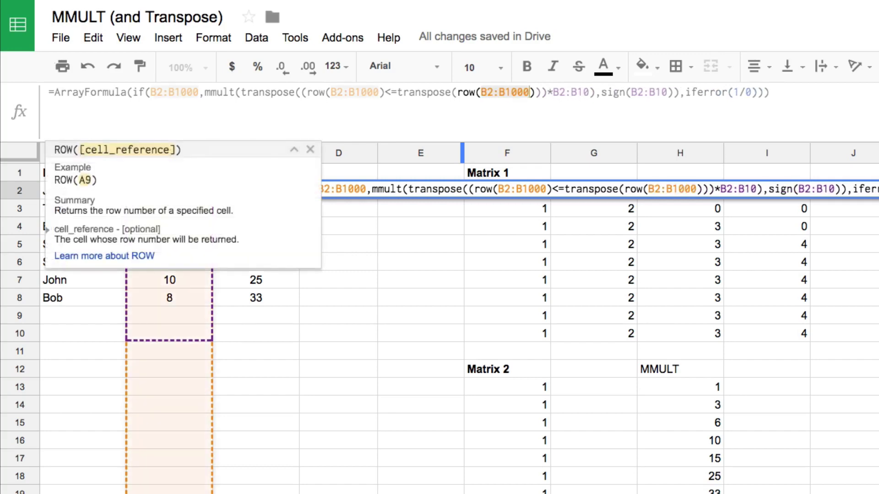
click(590, 92)
text(00)
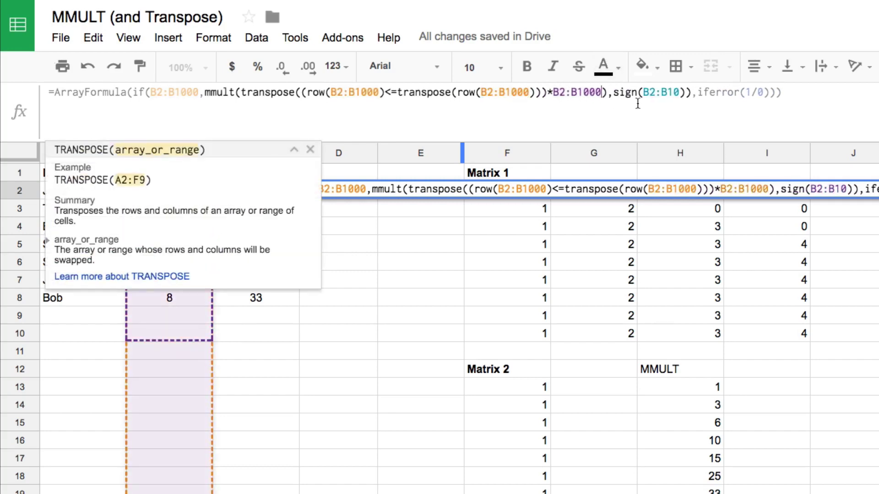
click(678, 92)
text(00)
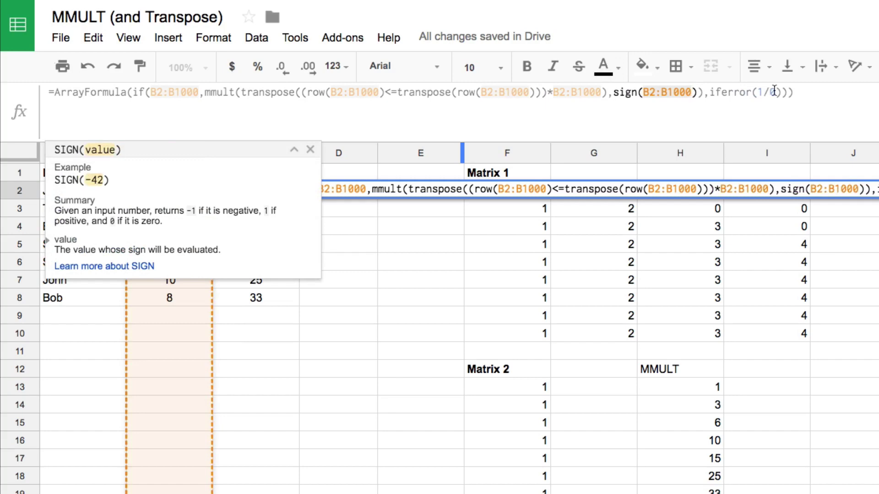
key(Return)
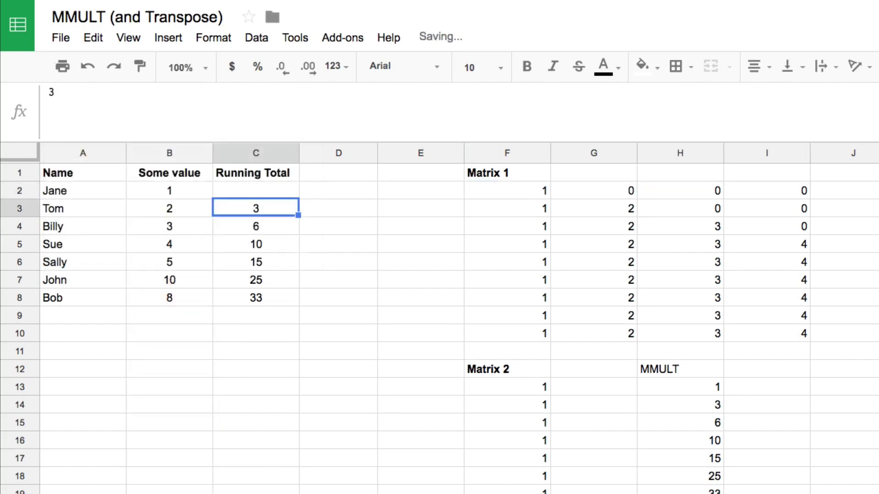
Add an entry in row 9 below the existing data, with a person's first name in A9 and 100 in B9.
key(Up)
key(Down)
key(Down)
key(Down)
key(Down)
key(Left)
key(Down)
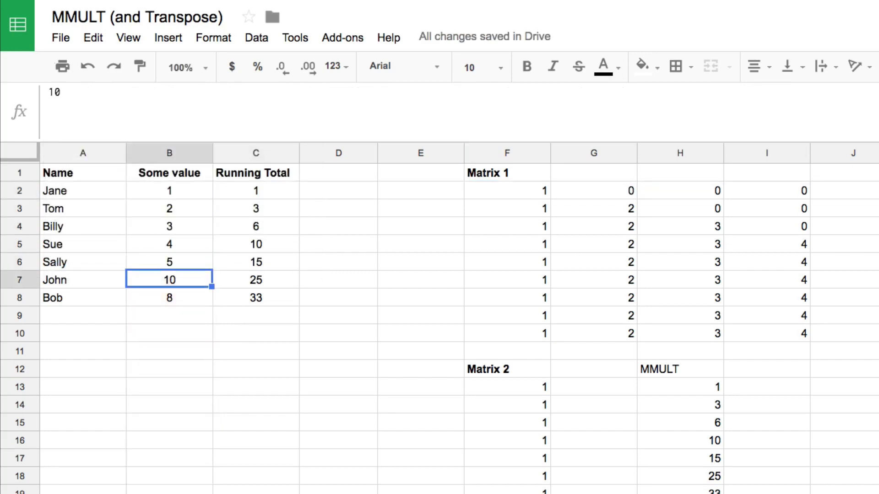
key(Down)
key(Down)
key(Left)
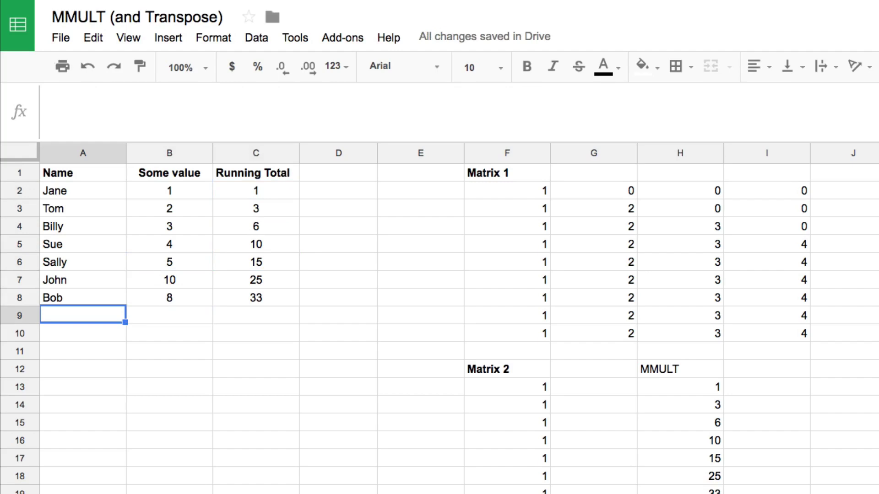
text(Jan)
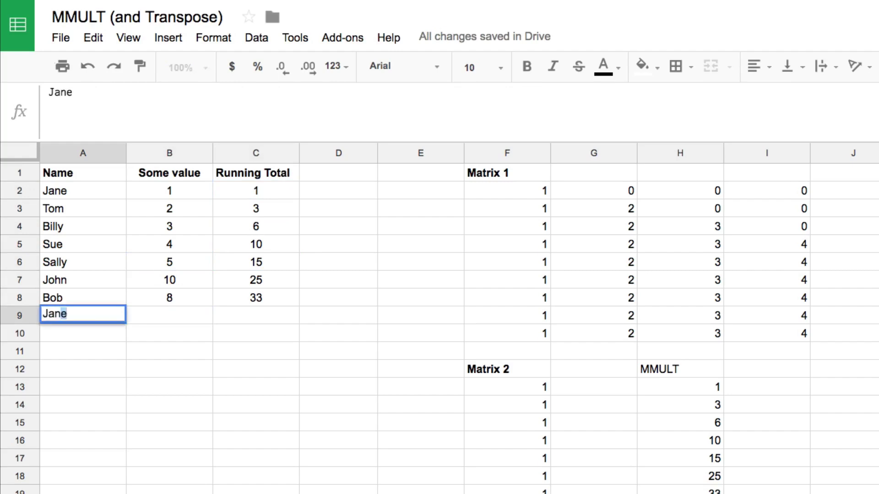
key(BackSpace)
key(BackSpace)
key(BackSpace)
text(Helen)
key(Tab)
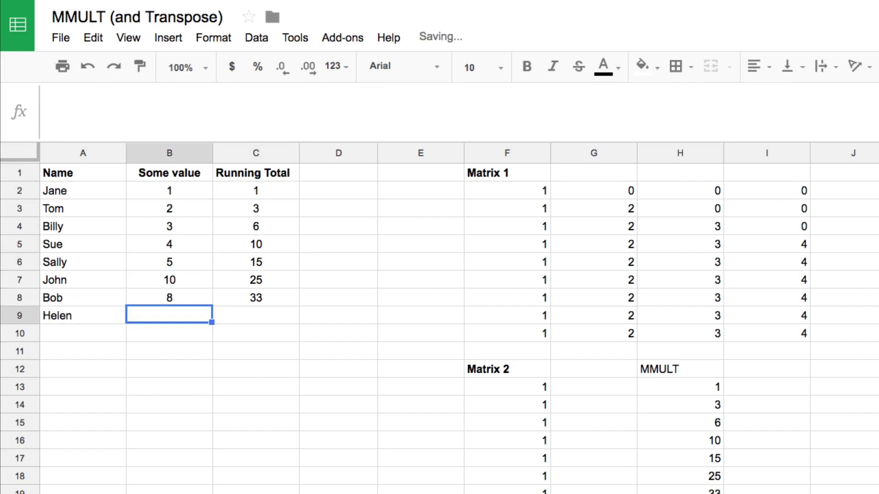
text(100)
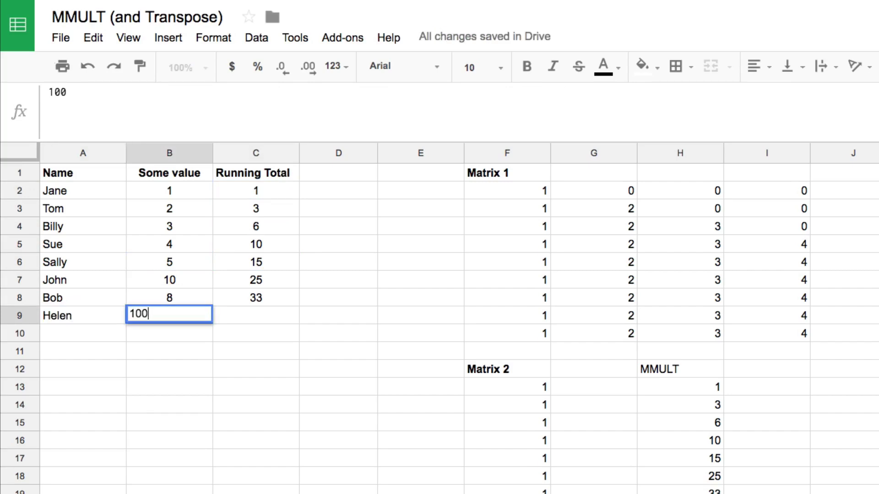
key(Return)
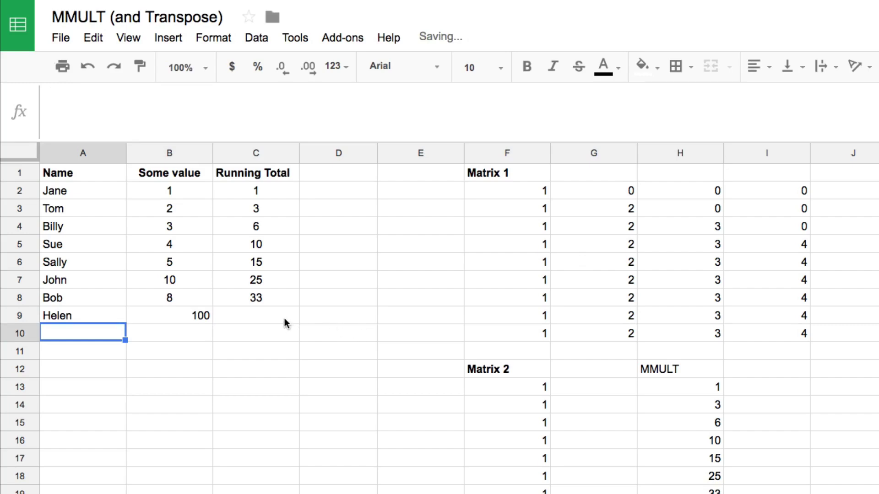
Center-align the value in B9 and select C2 to show its array formula.
click(200, 321)
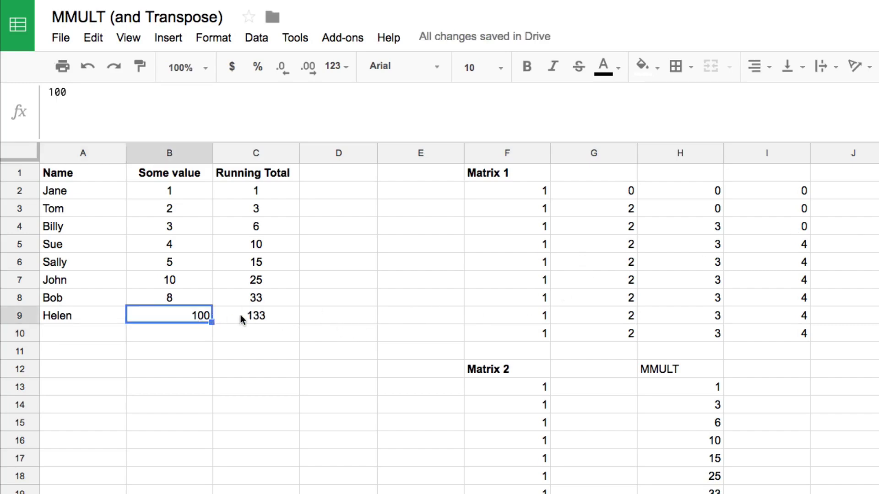
key(ctrl+shift+e)
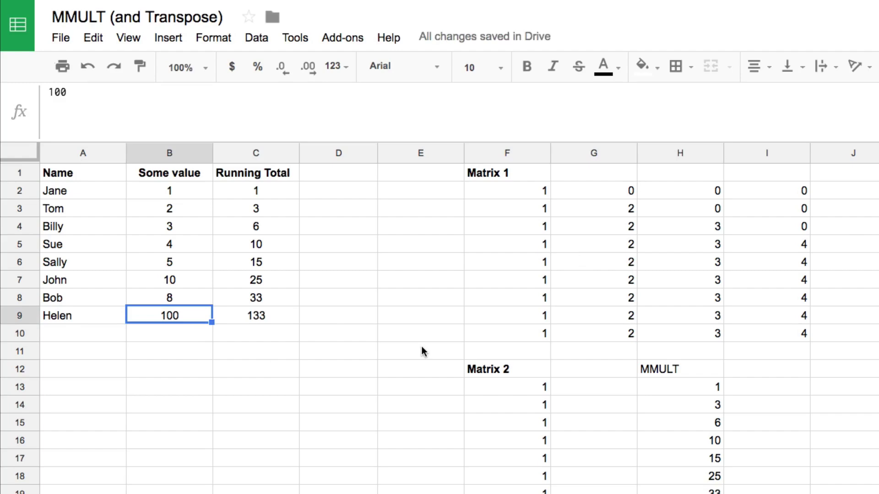
click(268, 195)
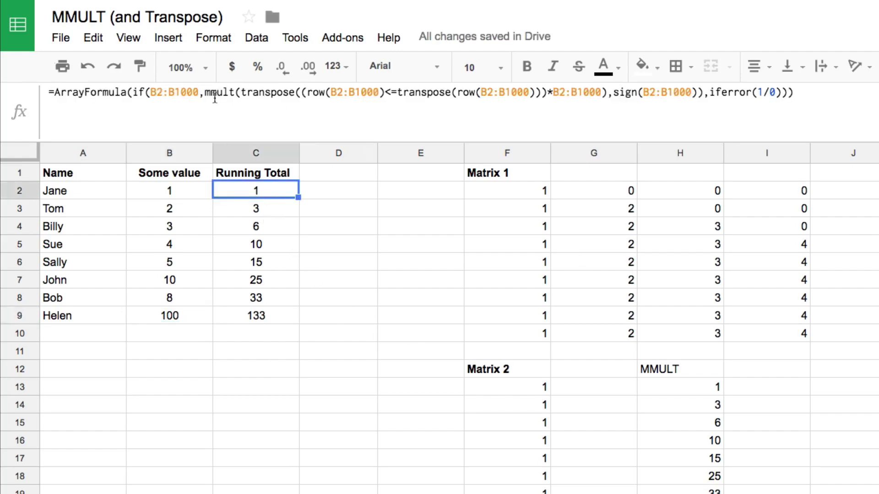